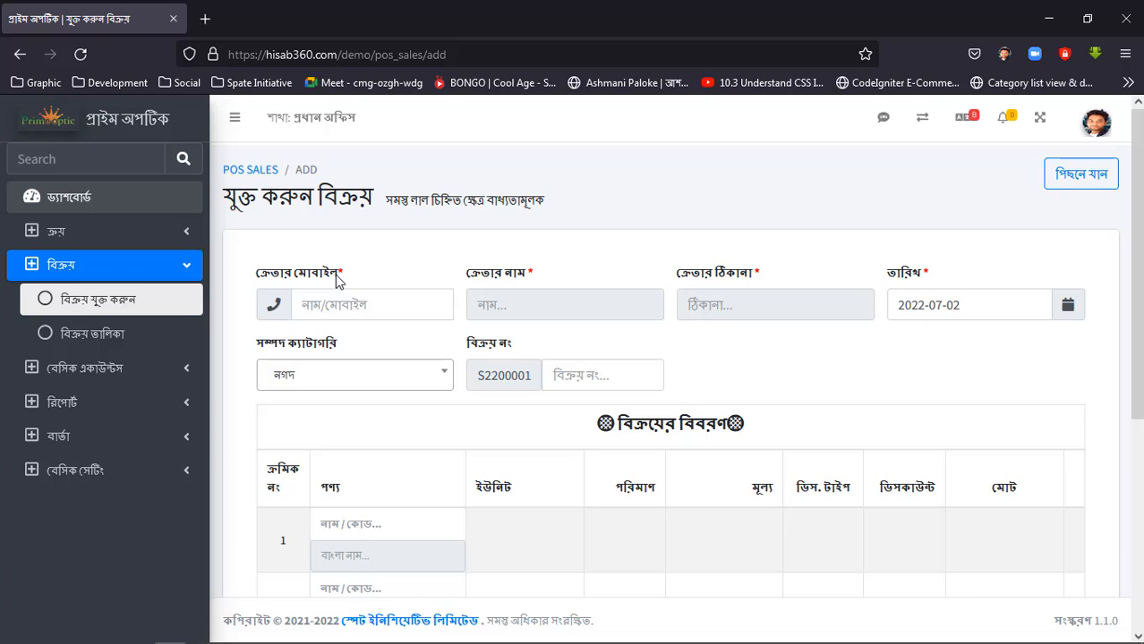
# Open the customer list (ক্রেতা তালিকা) in a new browser tab and switch to it.
pyautogui.tripleClick(336, 280)
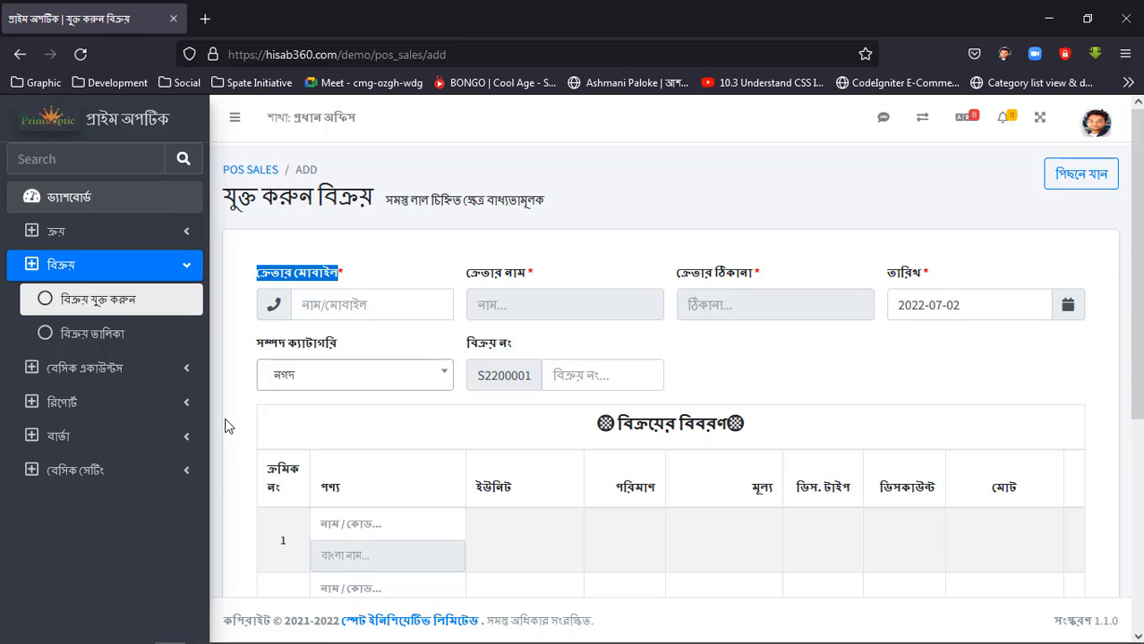
pyautogui.click(121, 480)
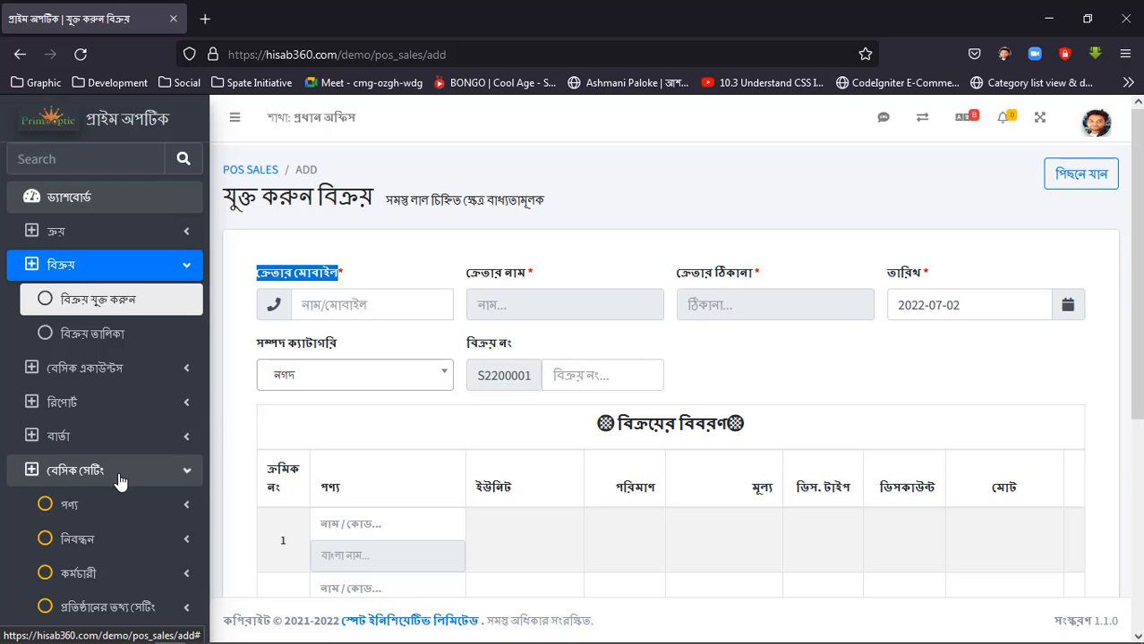
pyautogui.click(123, 541)
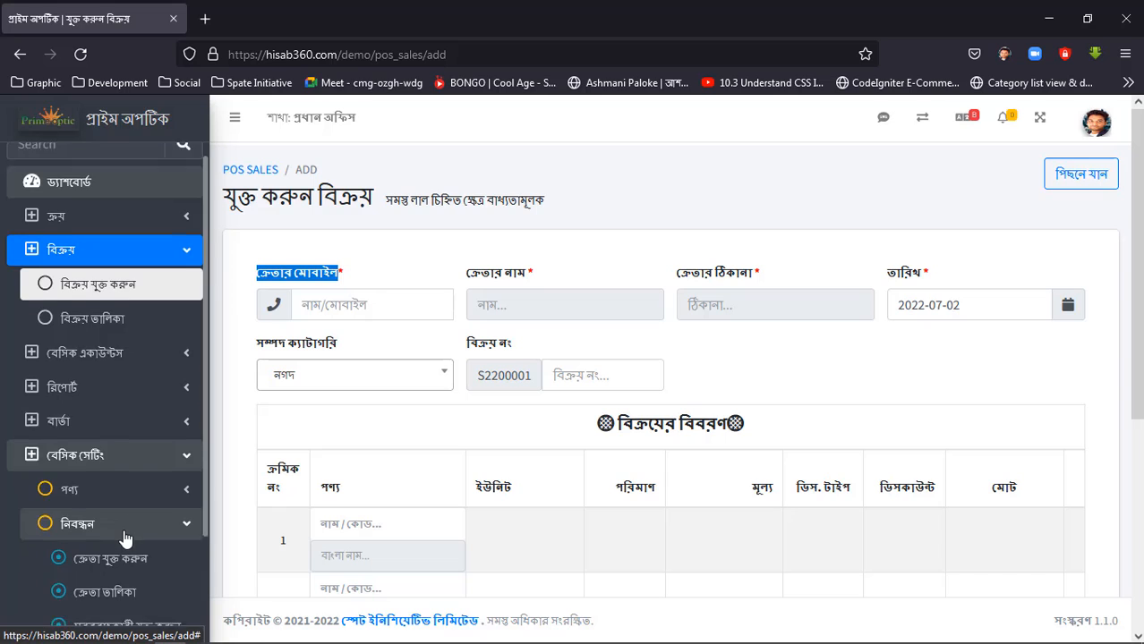
pyautogui.rightClick(111, 516)
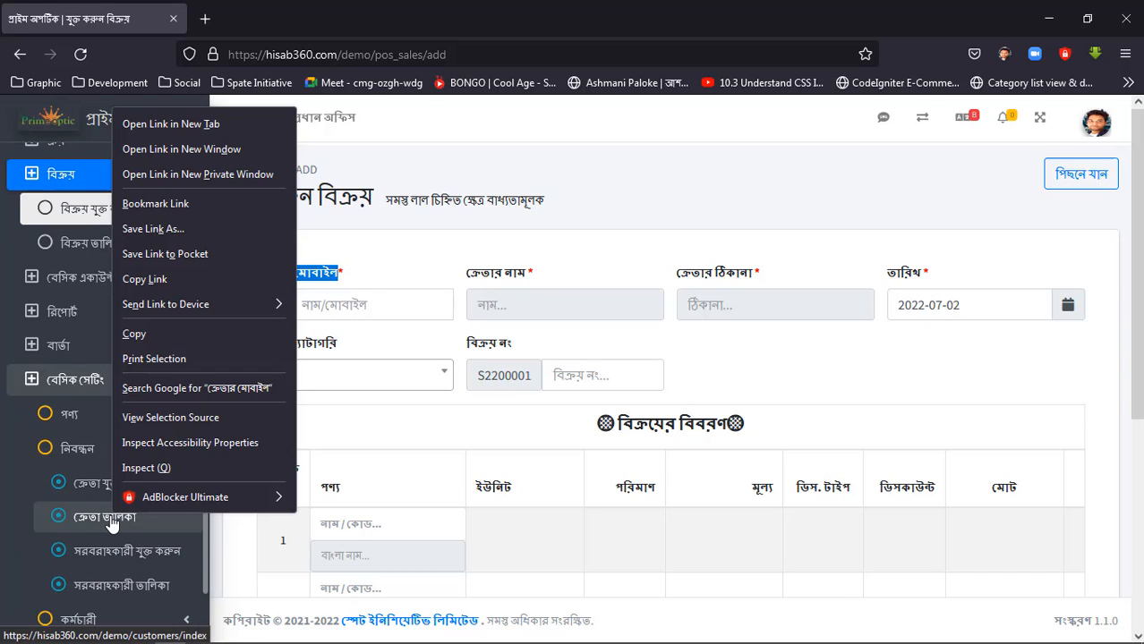
pyautogui.click(221, 125)
pyautogui.click(253, 11)
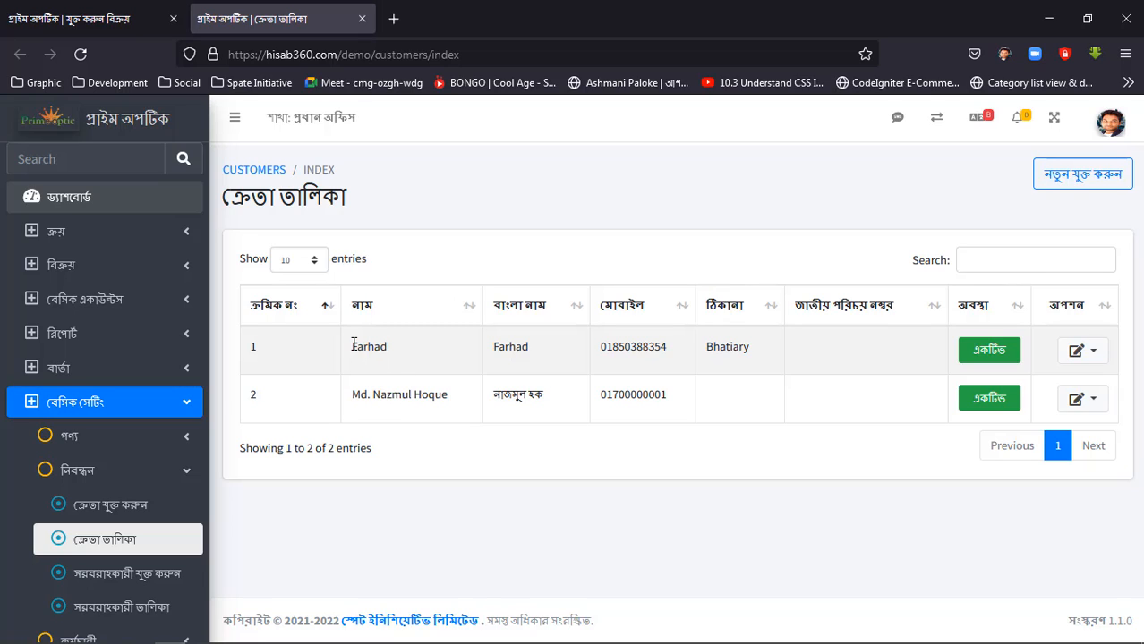
# Copy the second listed customer's mobile number into the new sale's customer mobile field and select the matching customer.
pyautogui.moveTo(351, 346); pyautogui.dragTo(466, 353)
pyautogui.moveTo(382, 395); pyautogui.dragTo(507, 403)
pyautogui.click(518, 442)
pyautogui.doubleClick(634, 394)
pyautogui.hotkey('ctrl', 'c')
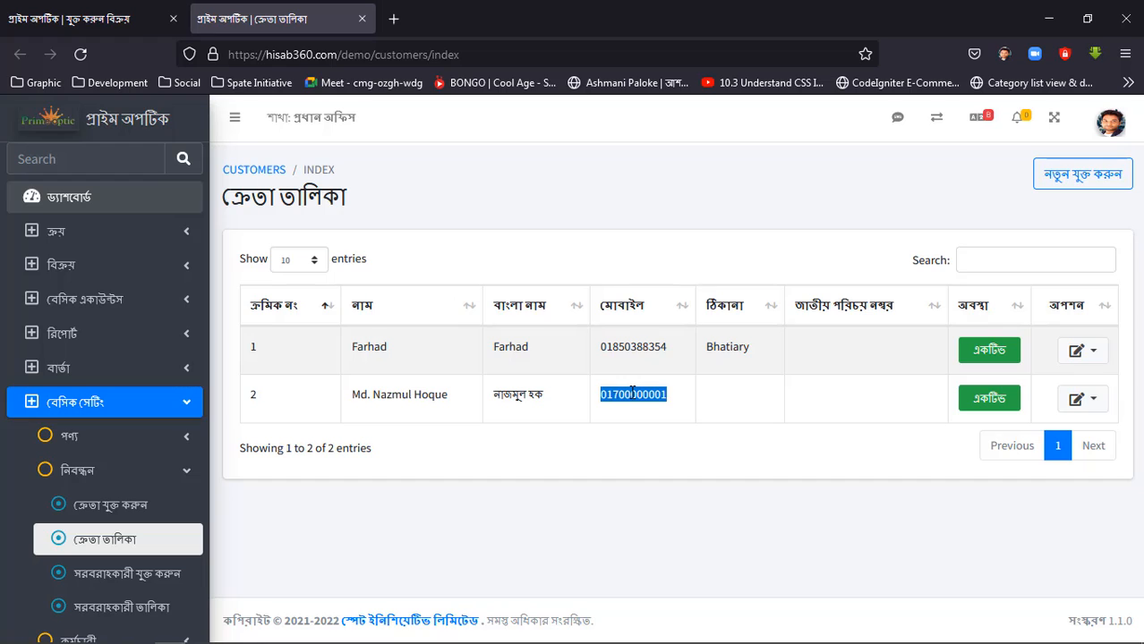
pyautogui.rightClick(632, 399)
pyautogui.click(655, 156)
pyautogui.click(133, 19)
pyautogui.hotkey('ctrl', 'v')
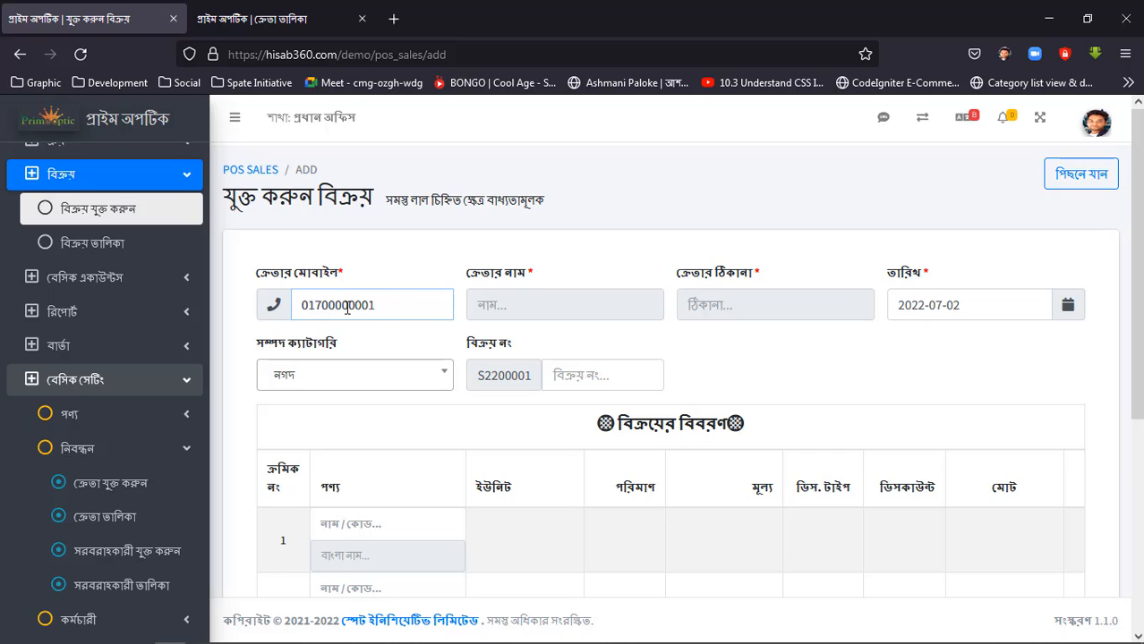
pyautogui.click(370, 334)
# Add Studio X Power Brightening Cream [0001] to the first sale row and check its available stock.
pyautogui.scroll(-1, 358, 295)
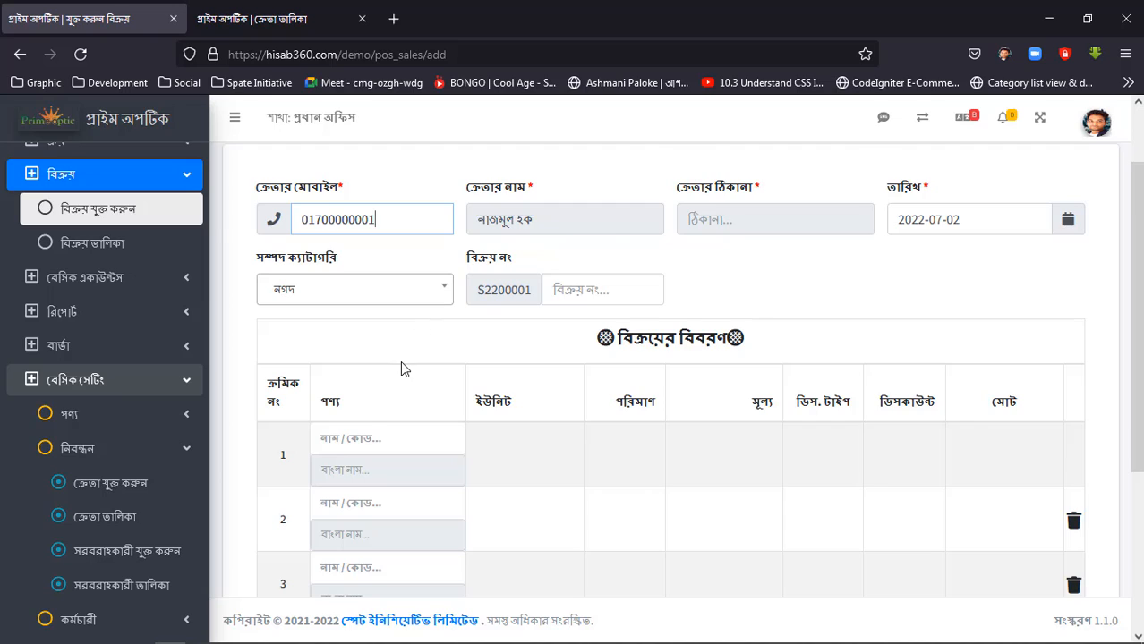
pyautogui.scroll(-1, 400, 361)
pyautogui.click(378, 353)
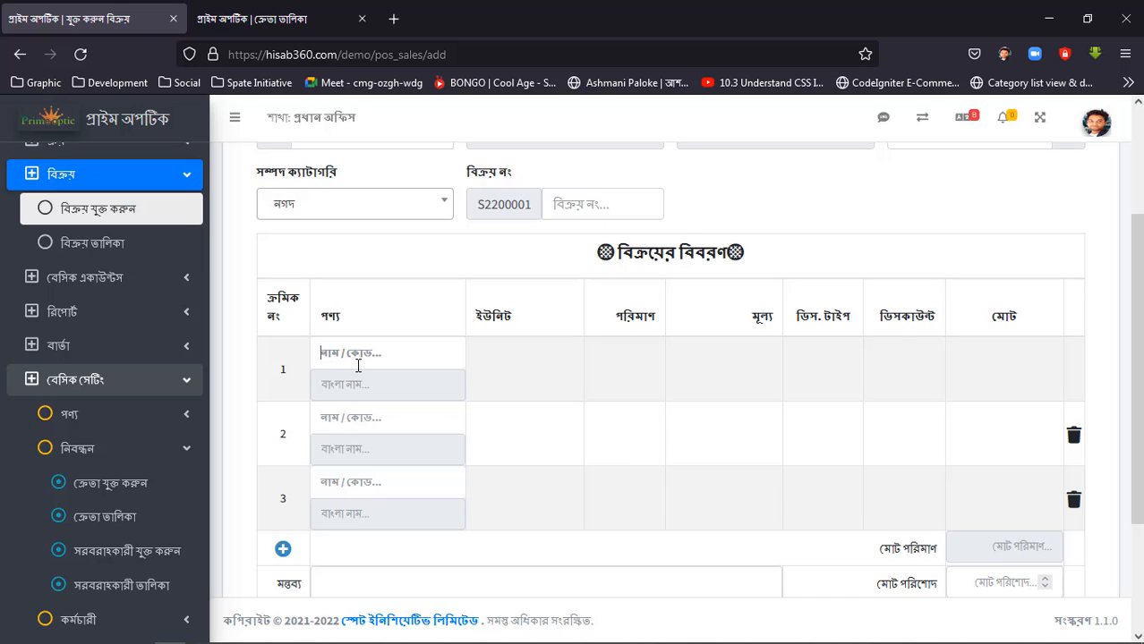
pyautogui.write('c')
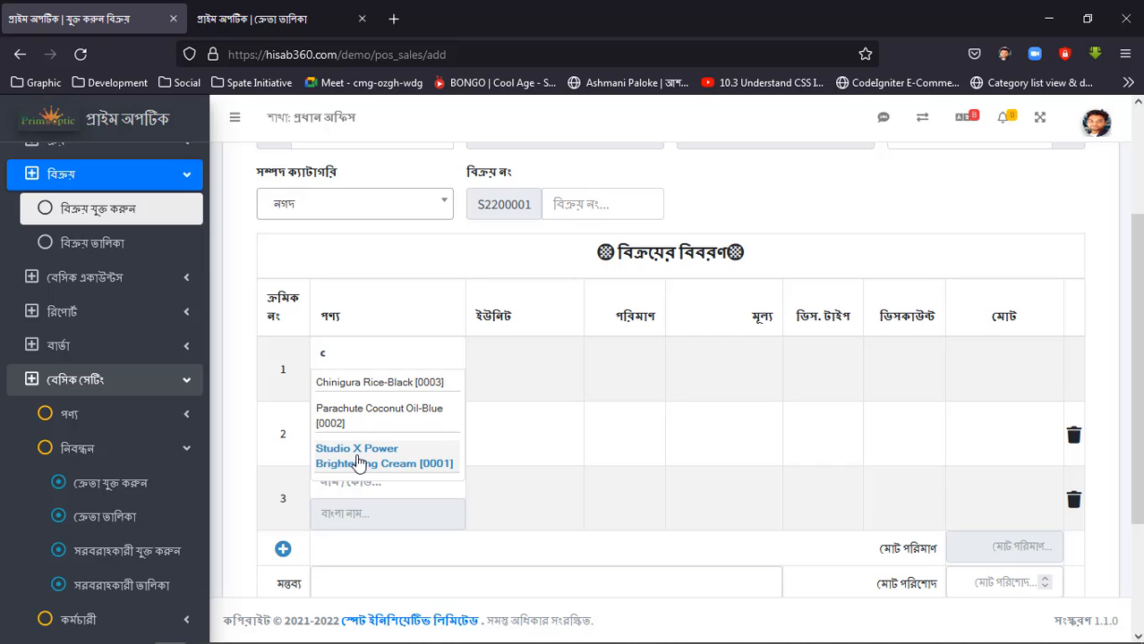
pyautogui.click(356, 458)
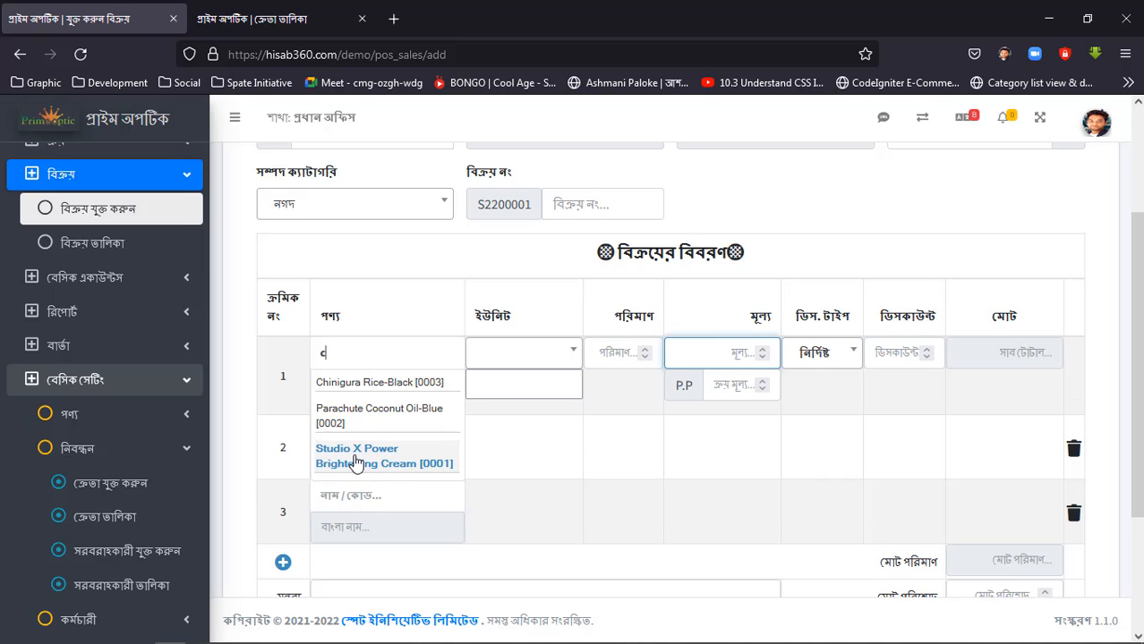
pyautogui.click(506, 385)
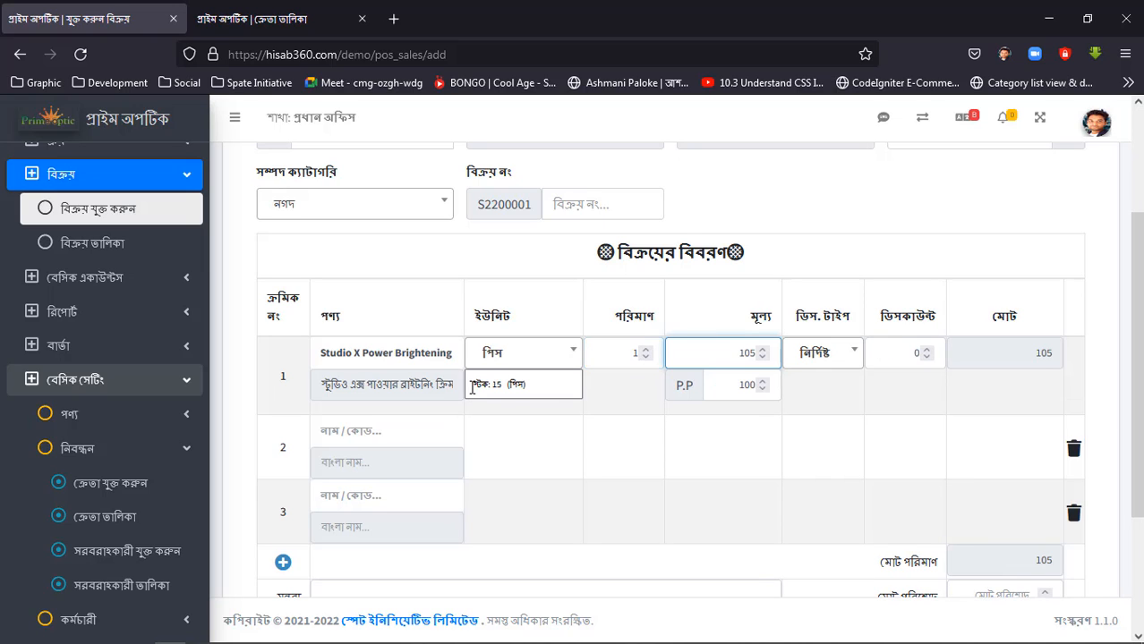
pyautogui.moveTo(473, 385); pyautogui.dragTo(559, 379)
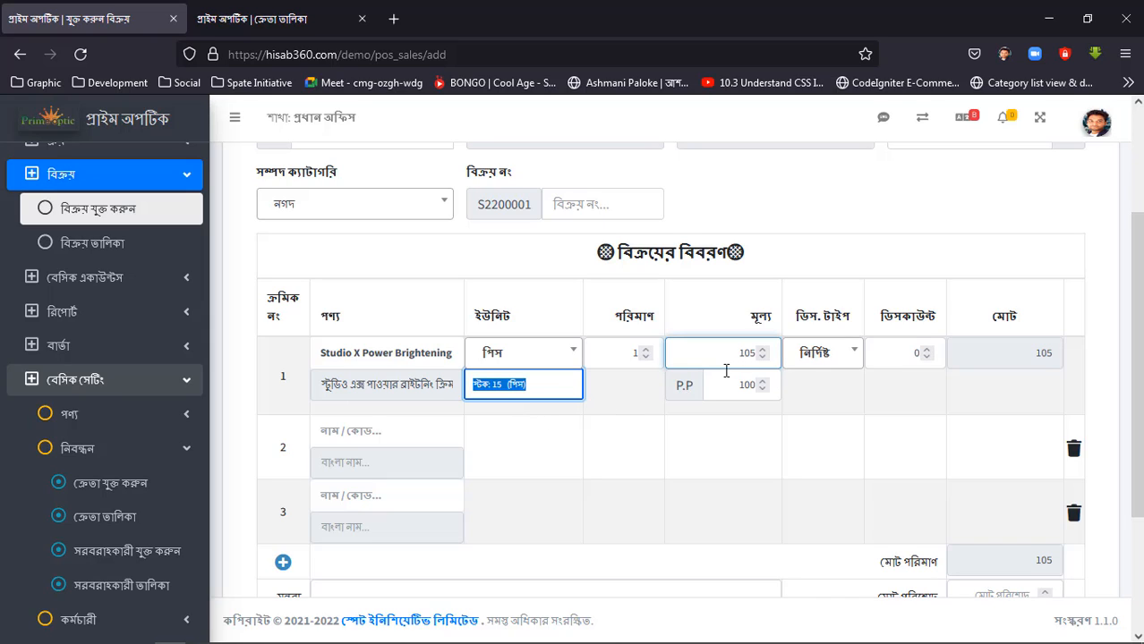
# Open the edit page of the Studio X cream, code 0001, from the product list in the other browser tab.
pyautogui.hotkey('ctrl', 'Tab')
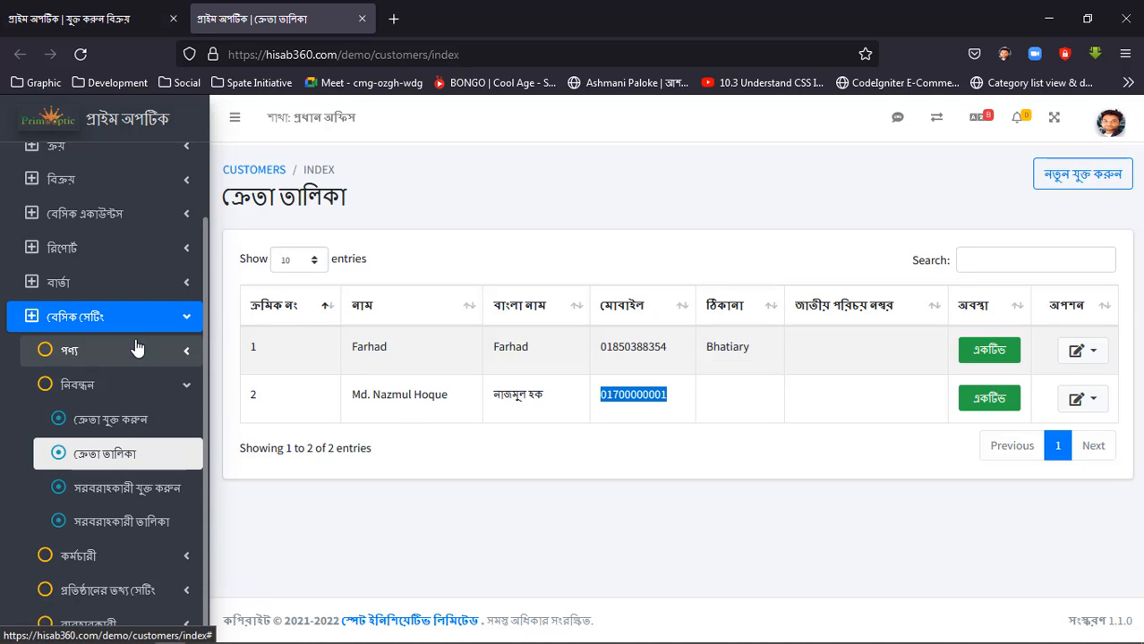
pyautogui.click(85, 355)
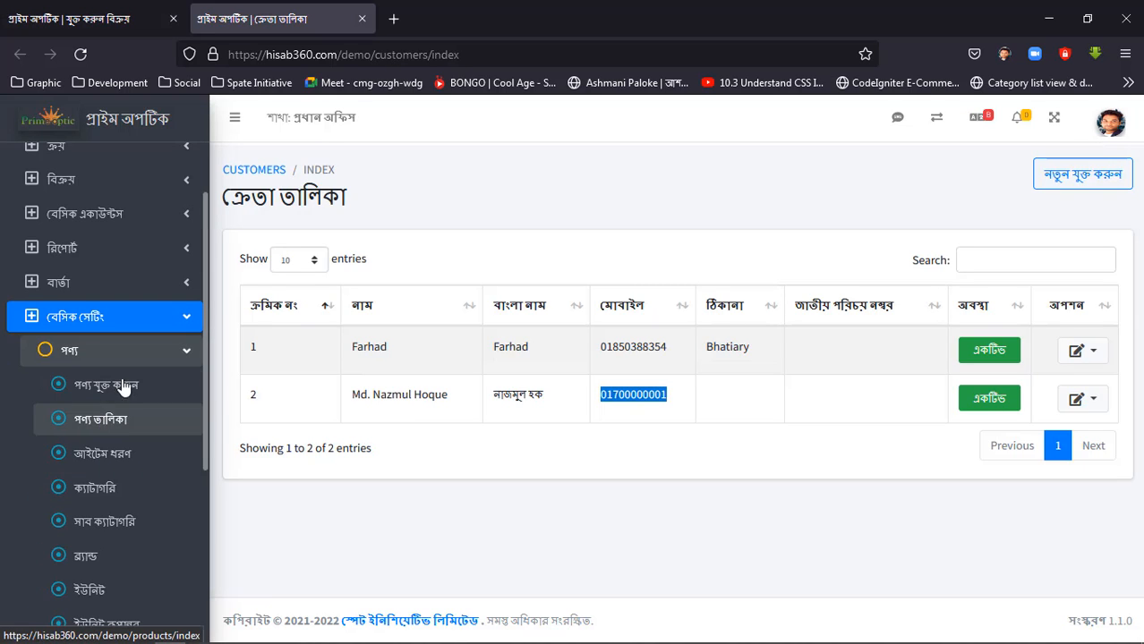
pyautogui.click(100, 426)
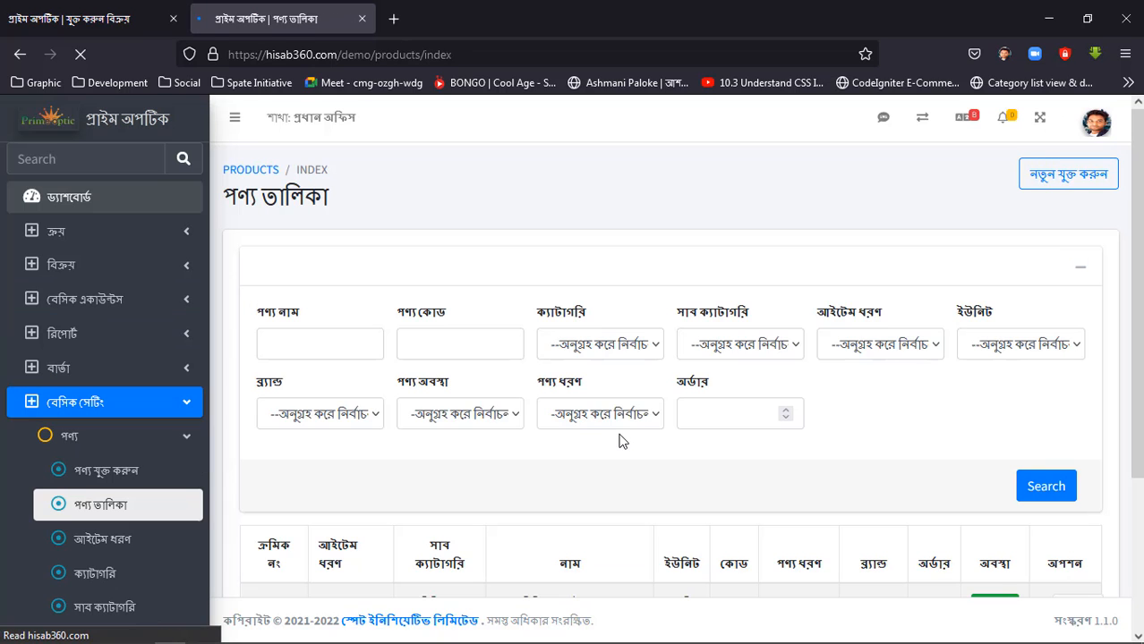
pyautogui.scroll(-3, 622, 461)
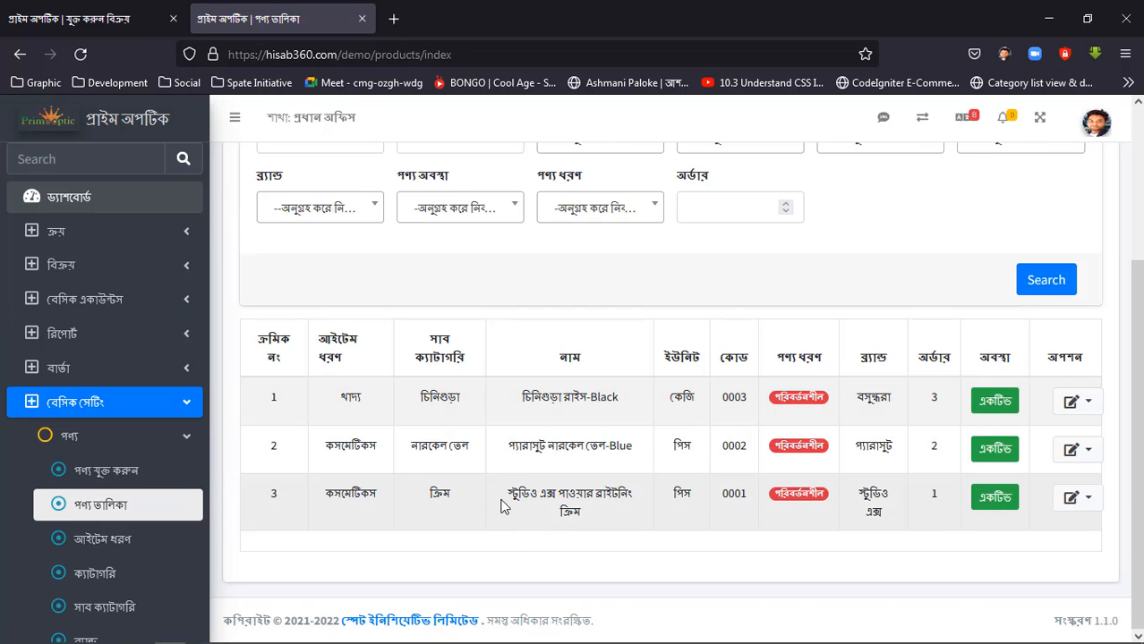
pyautogui.moveTo(506, 498); pyautogui.dragTo(603, 528)
pyautogui.click(1074, 497)
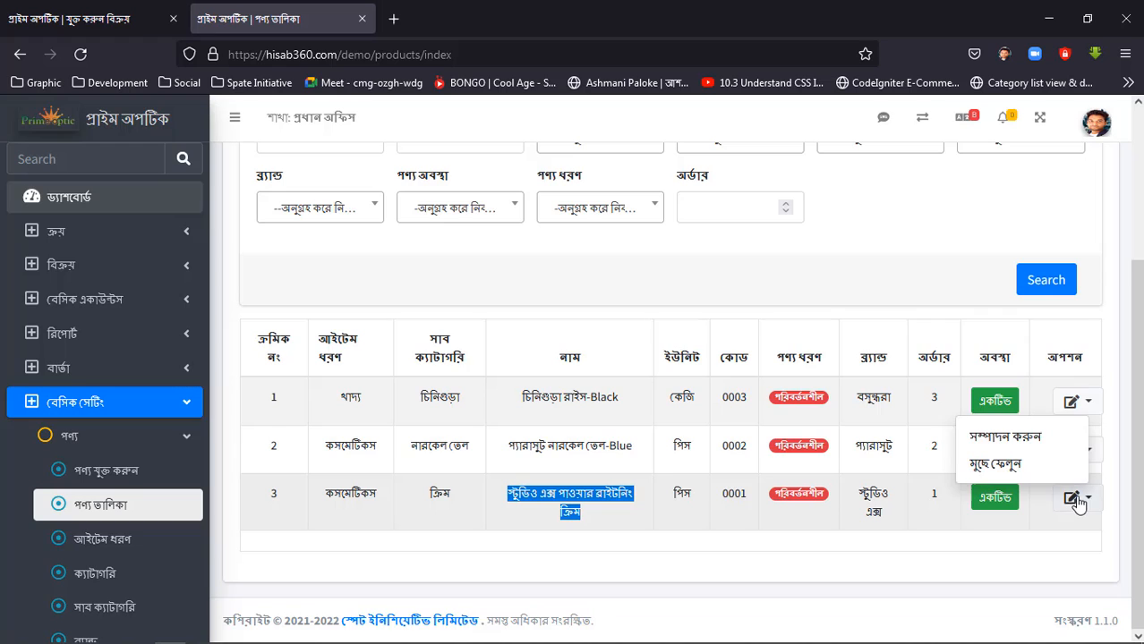
pyautogui.click(1001, 442)
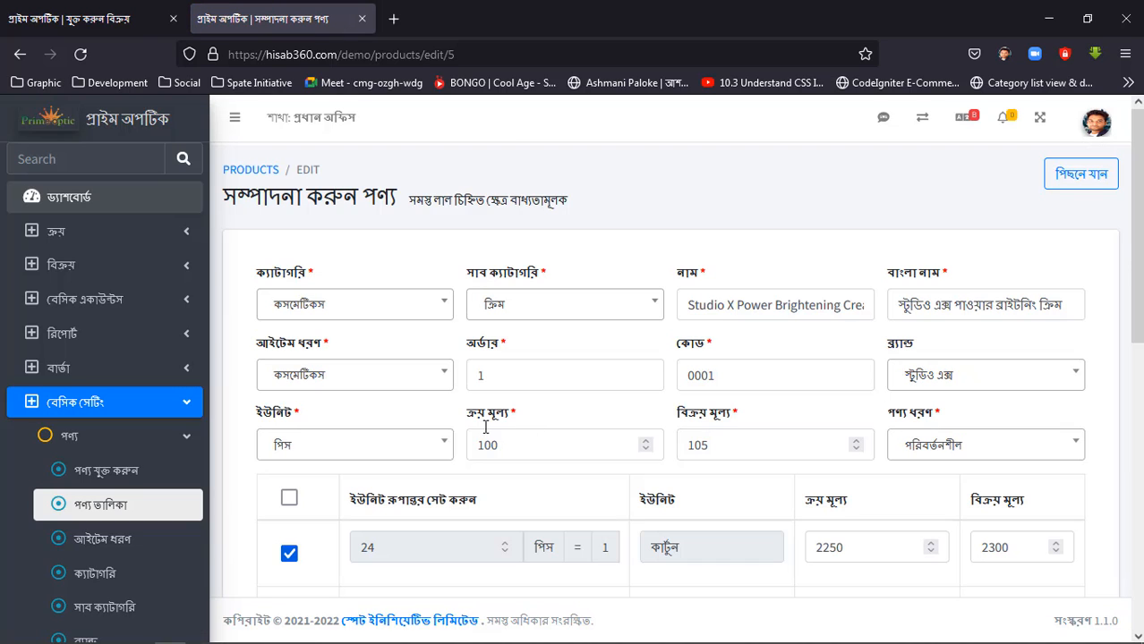
# Check the cream's purchase and selling prices on its edit page and compare them with the price in the sale row.
pyautogui.moveTo(465, 416); pyautogui.dragTo(520, 440)
pyautogui.click(550, 444)
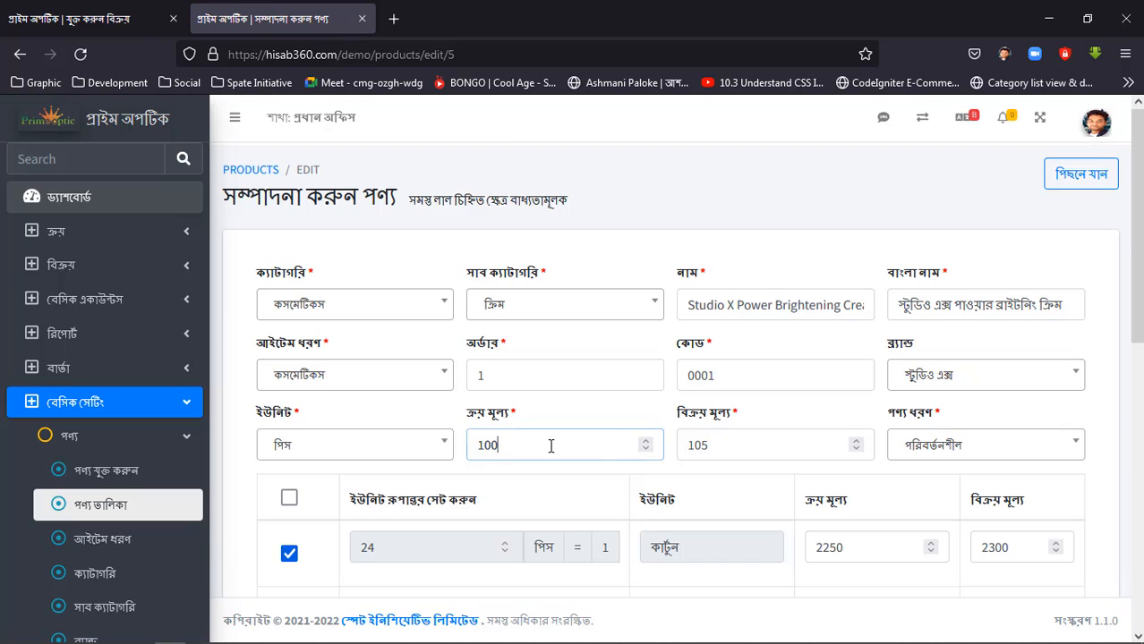
pyautogui.moveTo(673, 416); pyautogui.dragTo(720, 448)
pyautogui.click(720, 447)
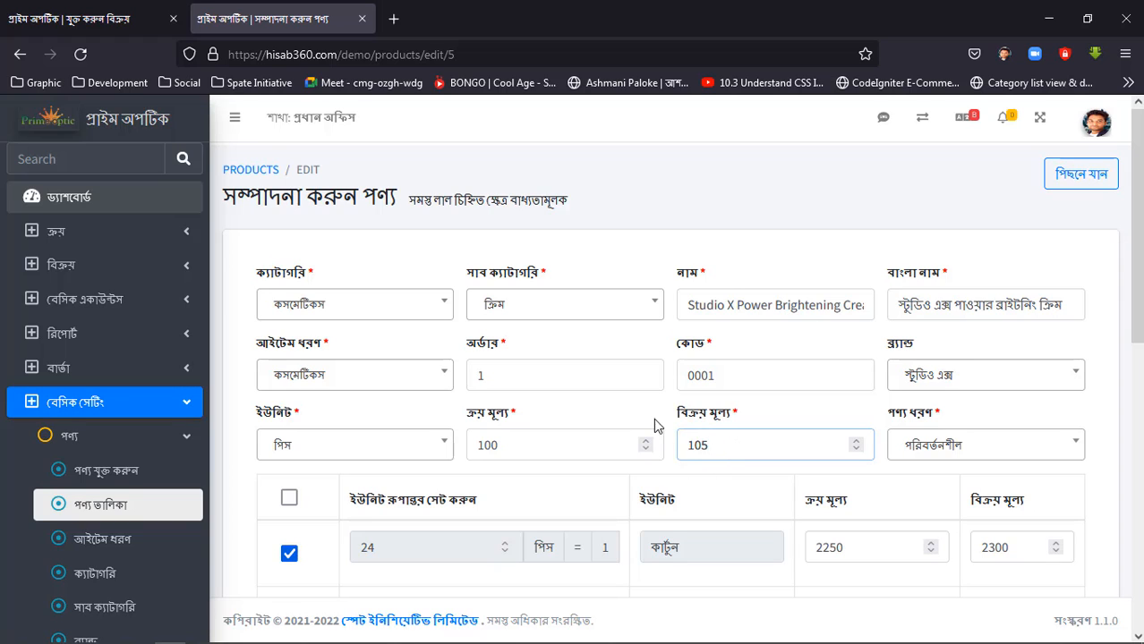
pyautogui.hotkey('ctrl', 'shift', 'Tab')
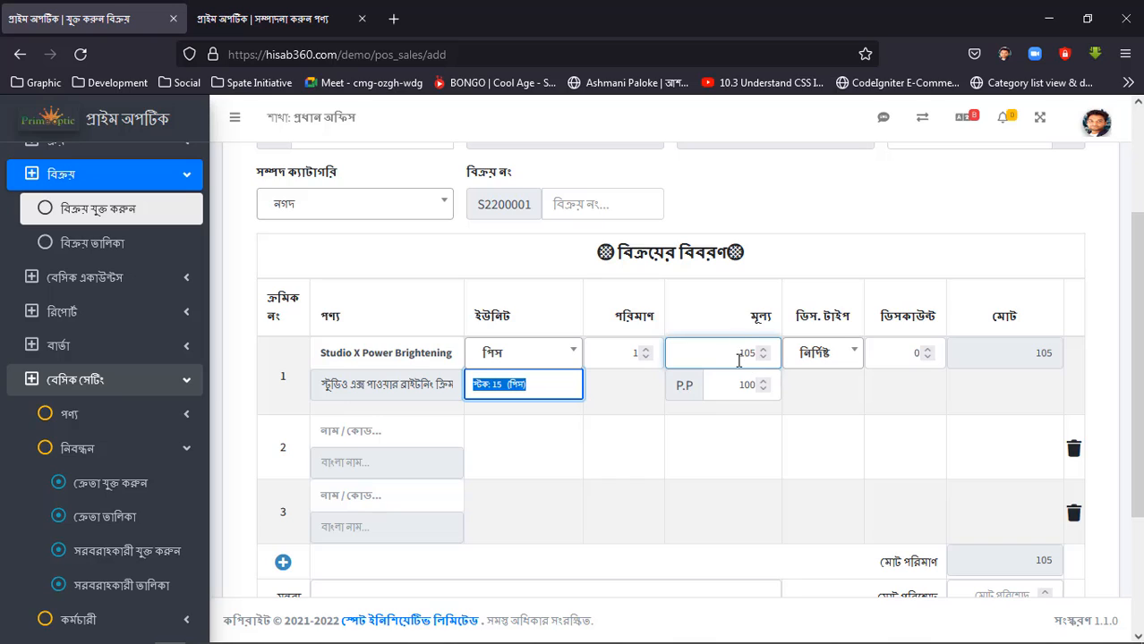
pyautogui.doubleClick(739, 361)
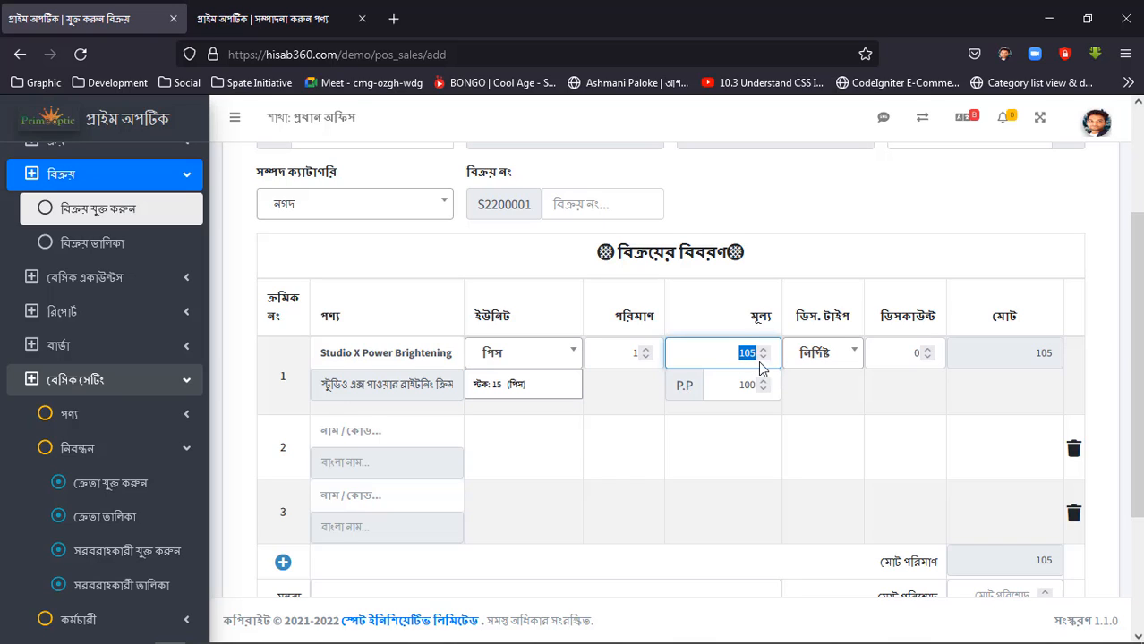
# Delete the two empty product rows from the sale.
pyautogui.click(798, 398)
pyautogui.click(1073, 449)
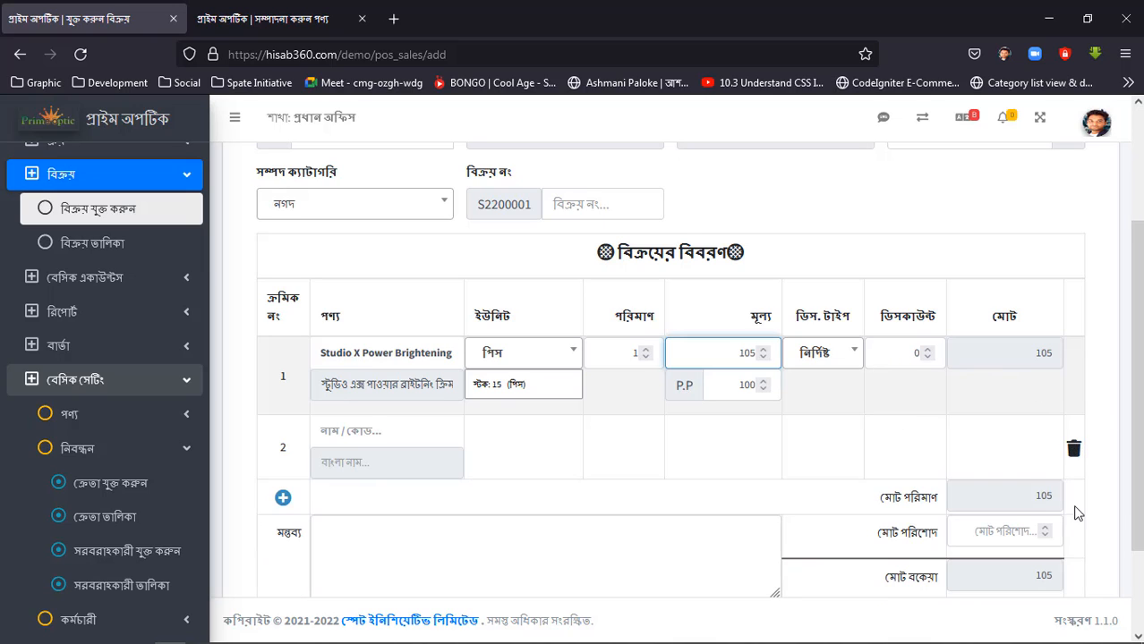
pyautogui.click(1073, 449)
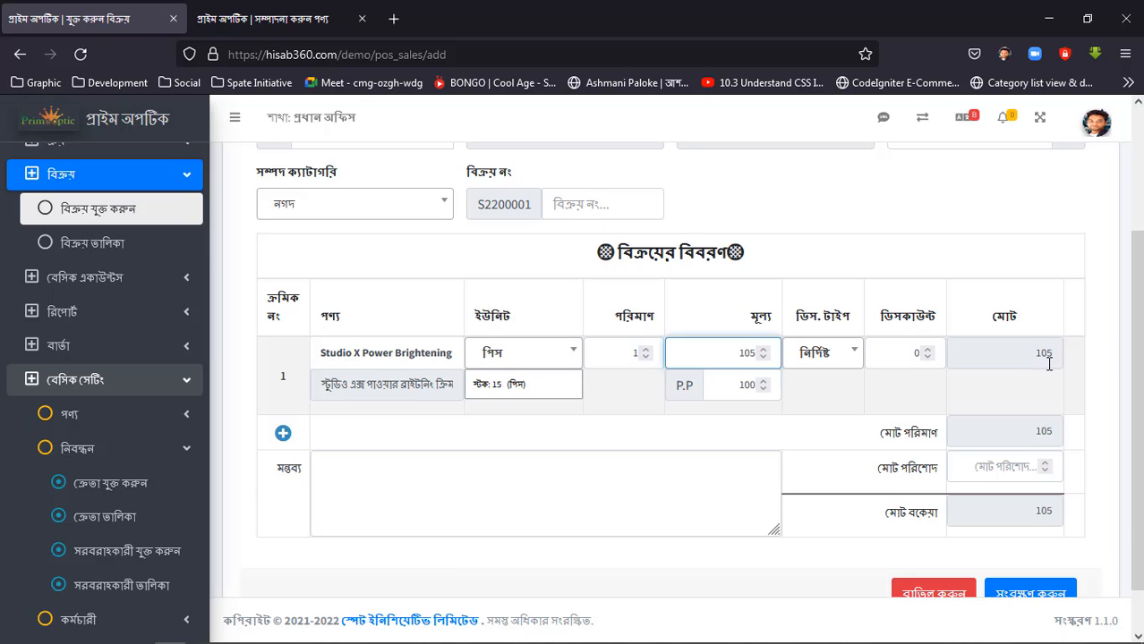
# Set the sale's total paid amount (মোট পরিশোদ) to 105 and save the sale.
pyautogui.scroll(-1, 723, 416)
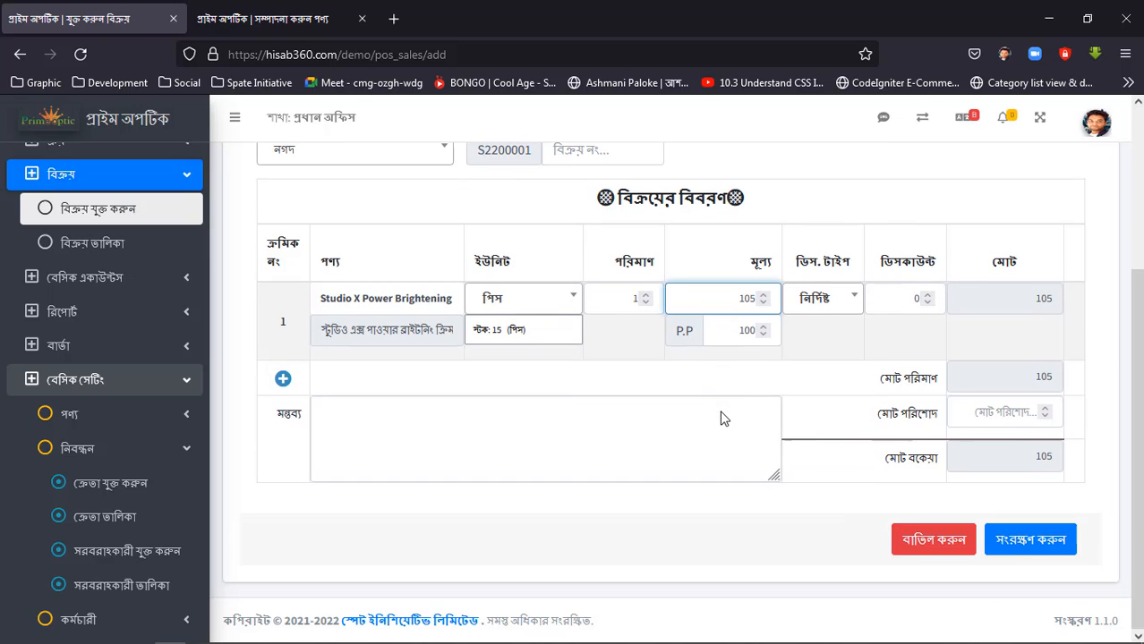
pyautogui.click(1010, 414)
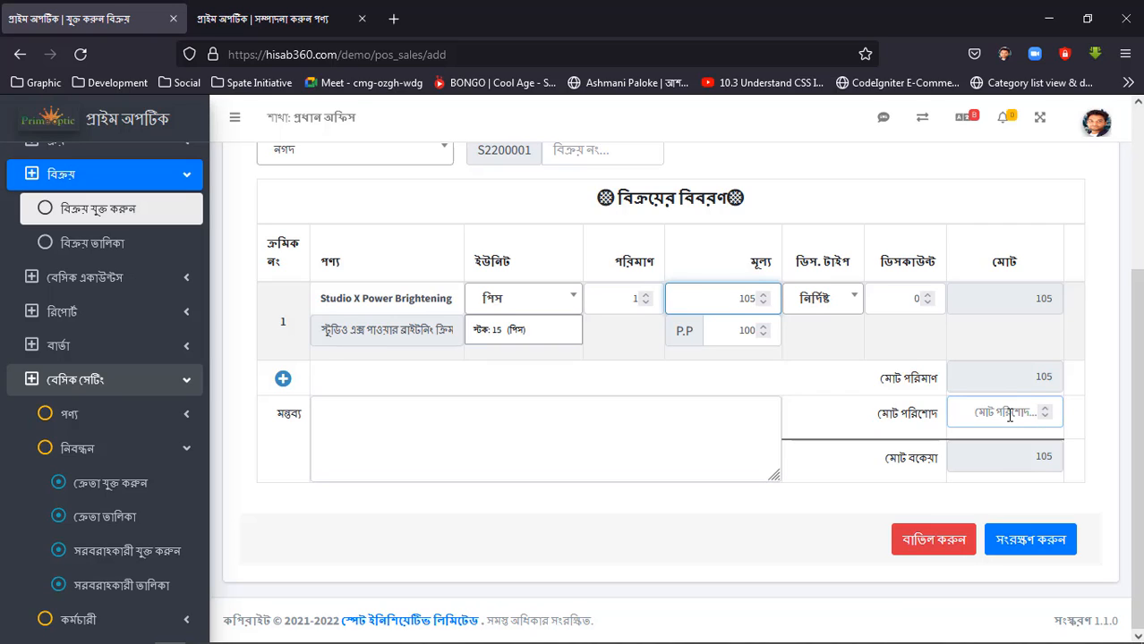
pyautogui.write('105')
pyautogui.click(1080, 418)
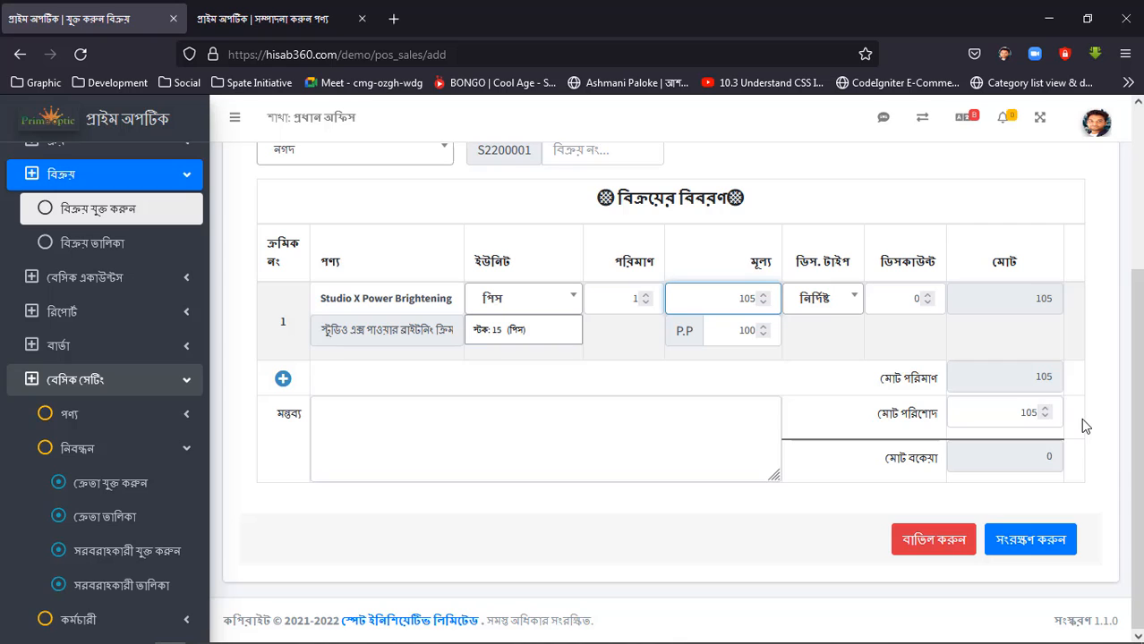
pyautogui.click(1029, 546)
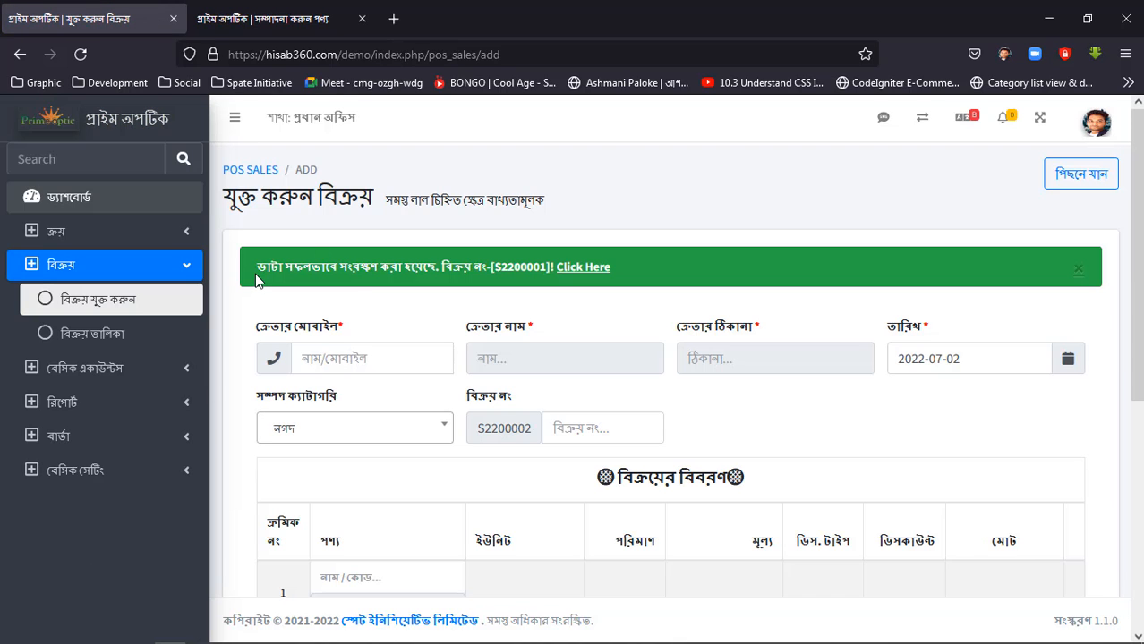
# Open the invoice of the saved sale S2200001 from the confirmation message and review its quantity and price.
pyautogui.moveTo(253, 268); pyautogui.dragTo(524, 277)
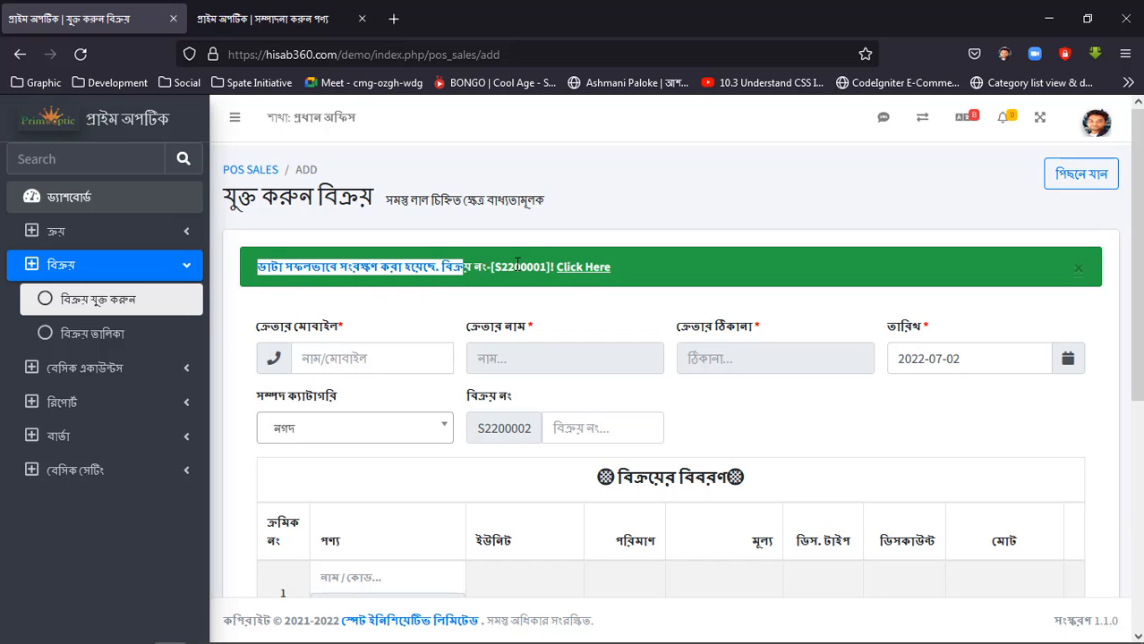
pyautogui.doubleClick(518, 265)
pyautogui.click(583, 270)
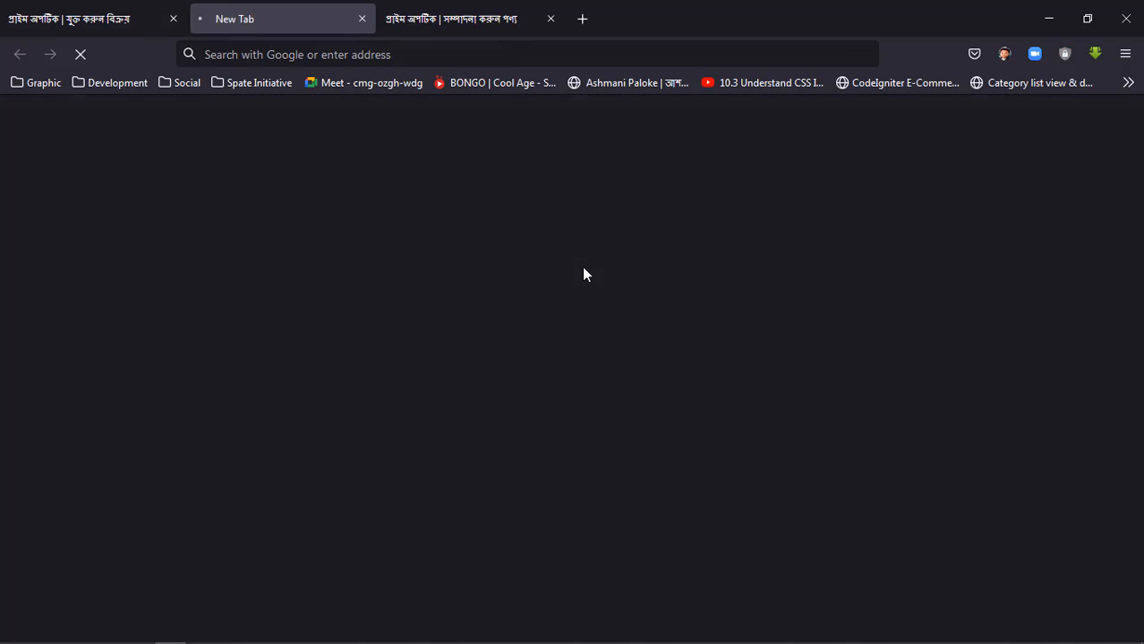
pyautogui.scroll(-3, 329, 412)
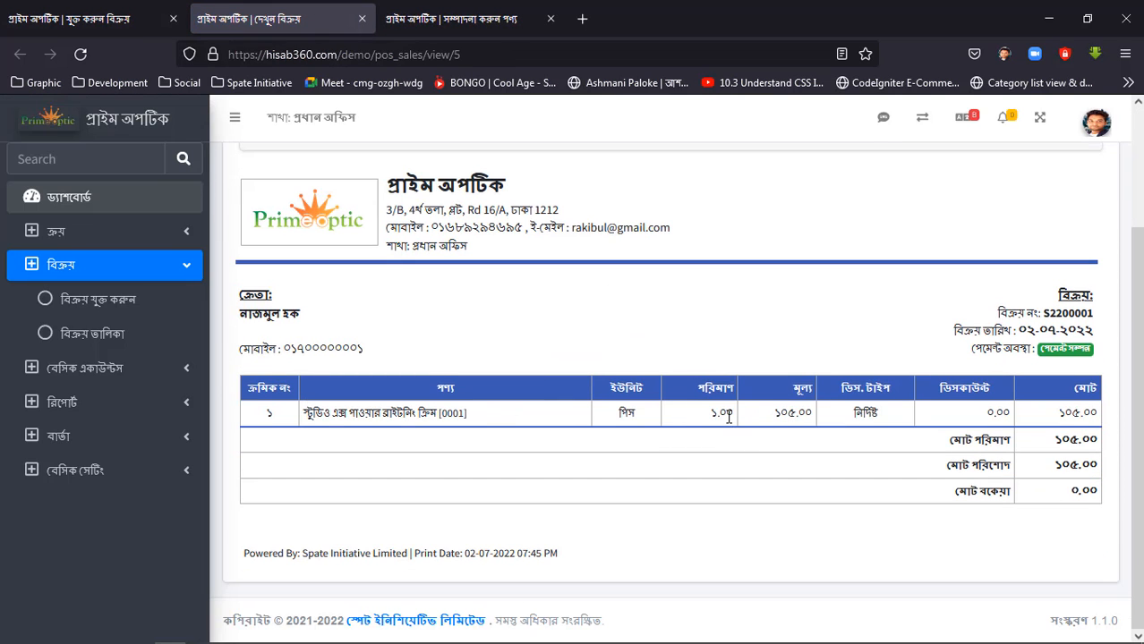
pyautogui.moveTo(728, 416); pyautogui.dragTo(712, 416)
pyautogui.doubleClick(823, 420)
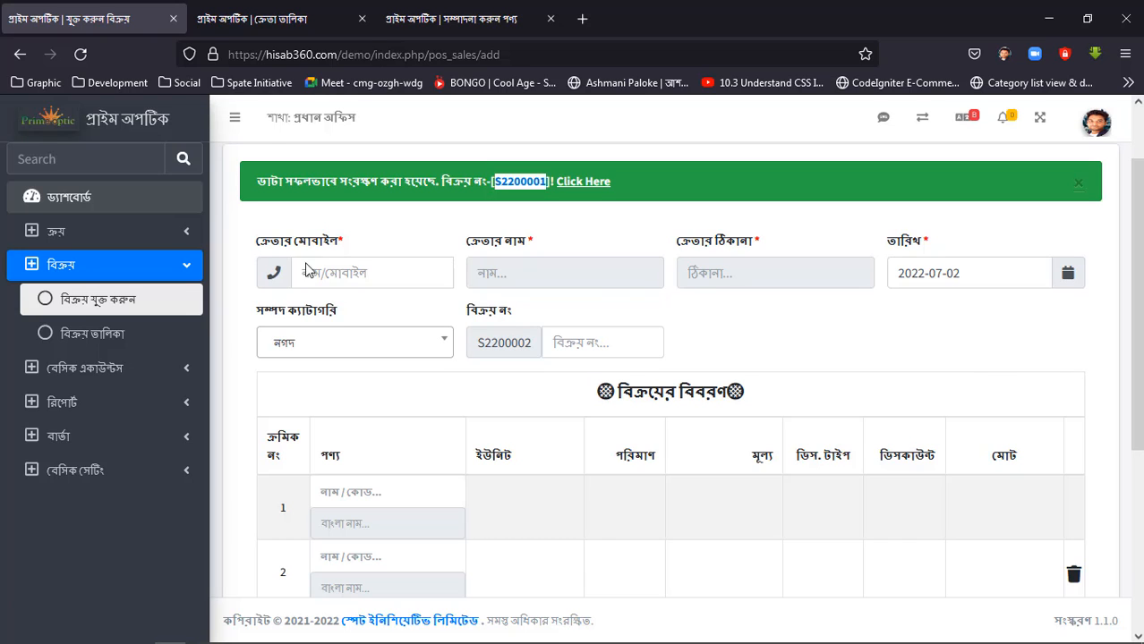
# Look up the registered customers in the customer list and return to the new sale form.
pyautogui.click(251, 18)
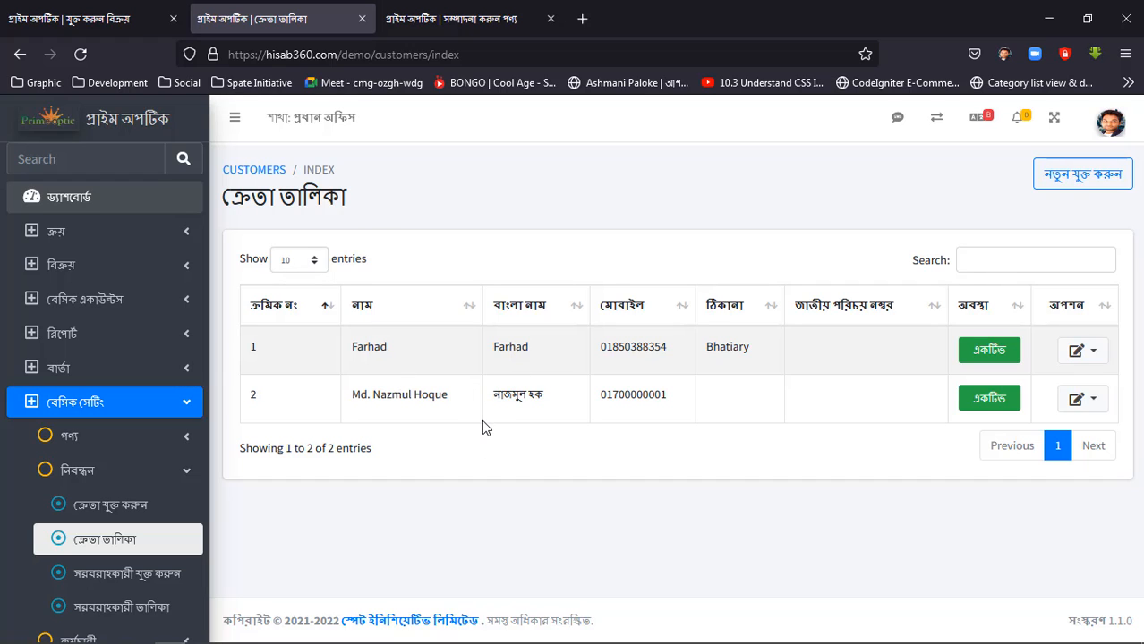
pyautogui.hotkey('ctrl', 'shift', 'Tab')
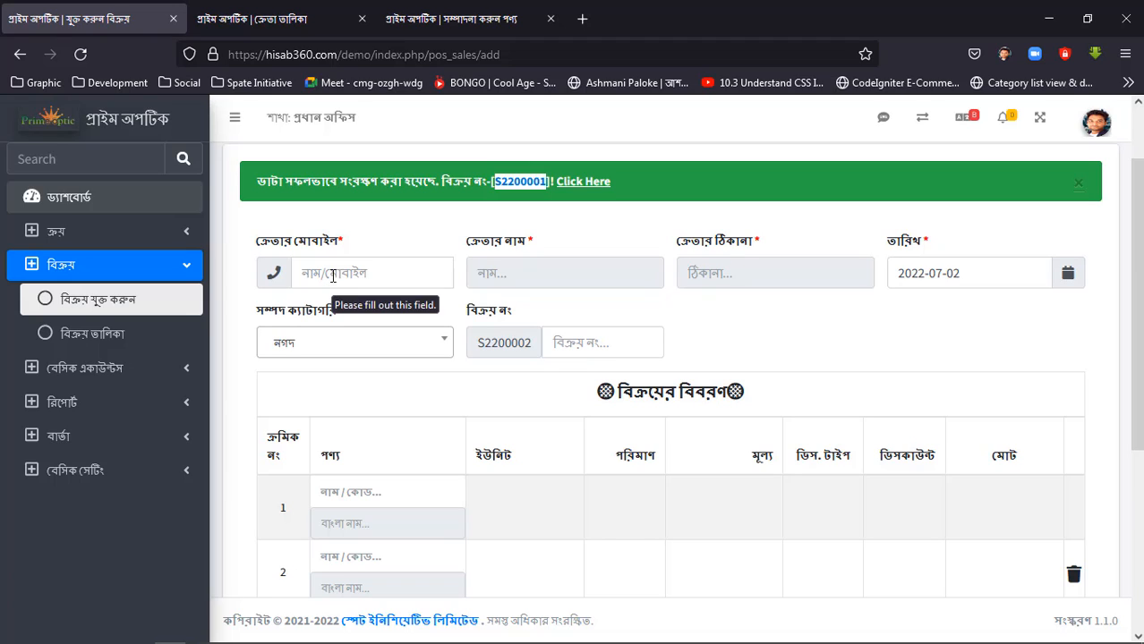
# Register a new customer from the sale form with the customer's mobile number, name and the address "Demo", and close the saved customer dialog.
pyautogui.click(336, 278)
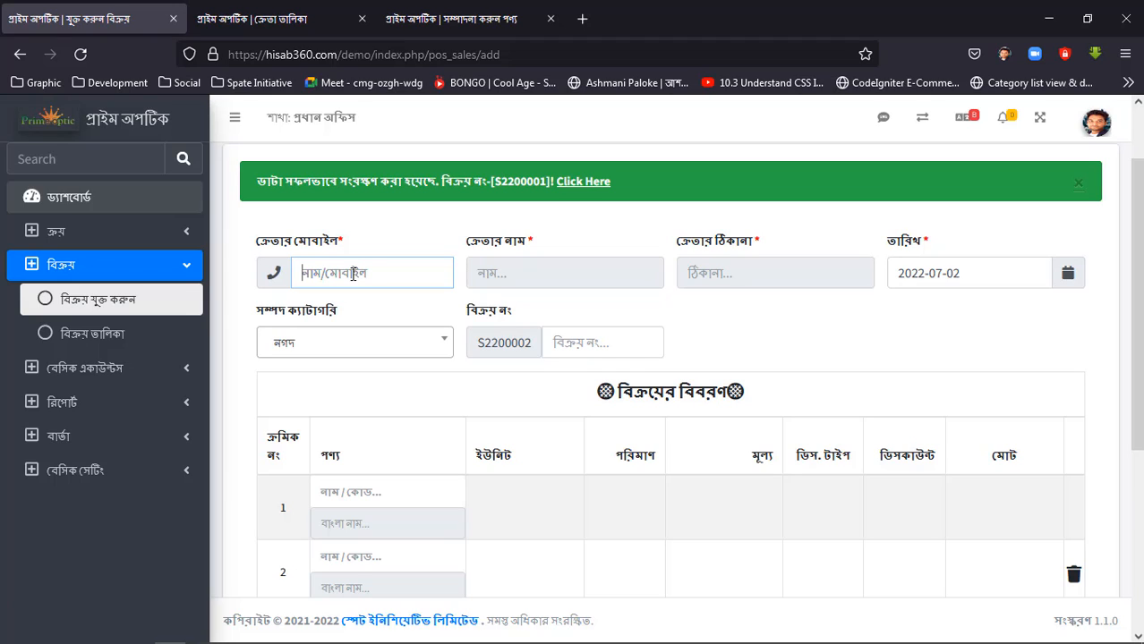
pyautogui.write('01200000000')
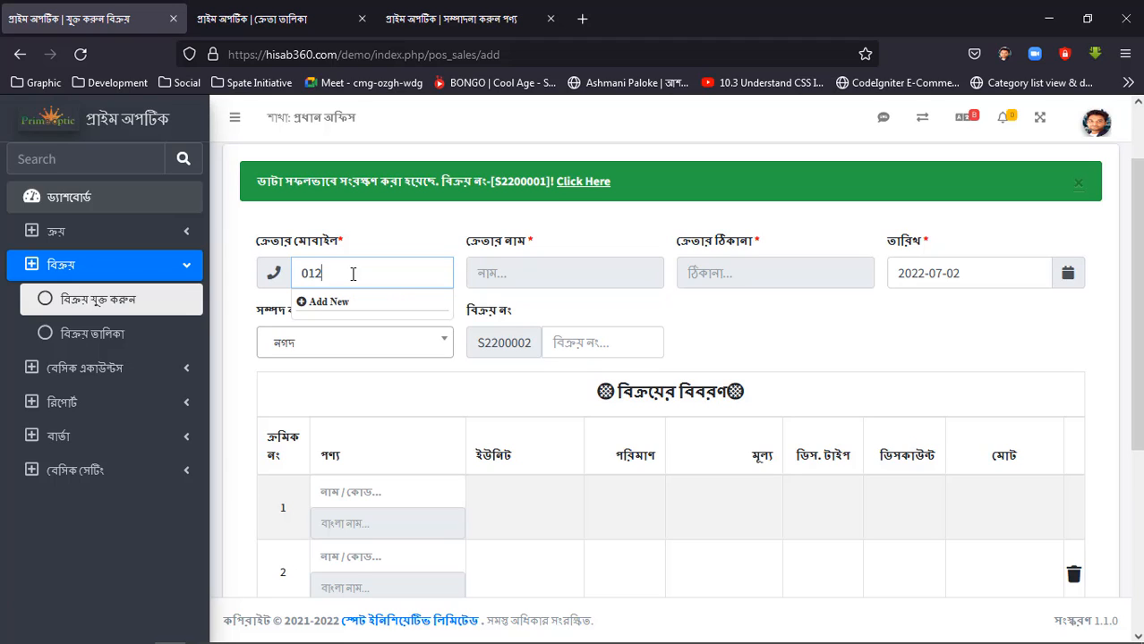
pyautogui.click(317, 302)
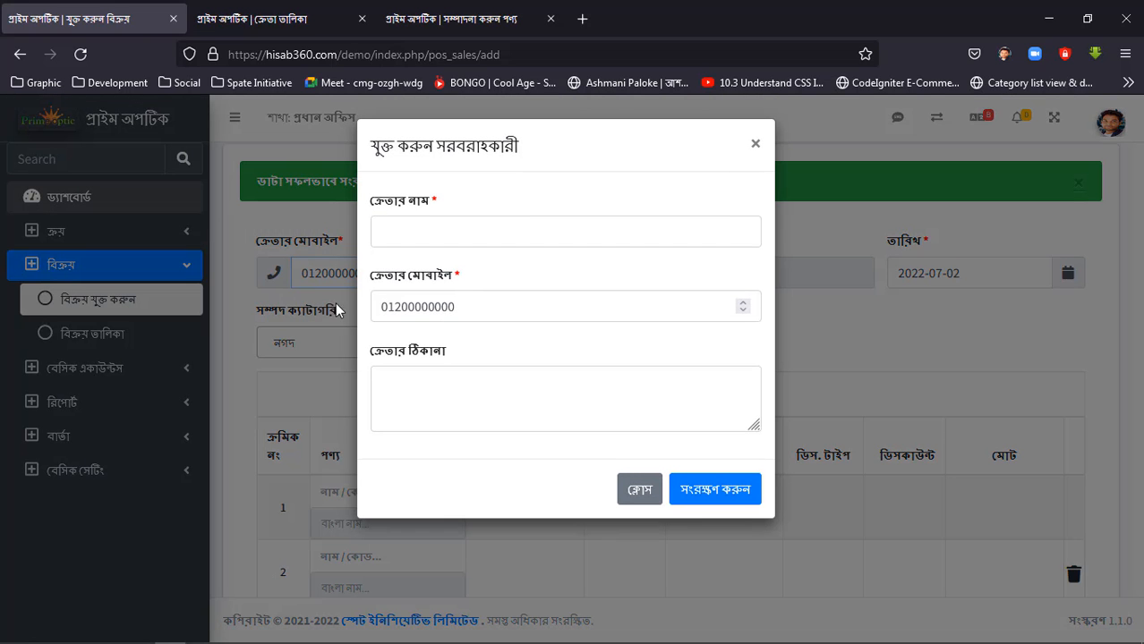
pyautogui.click(408, 230)
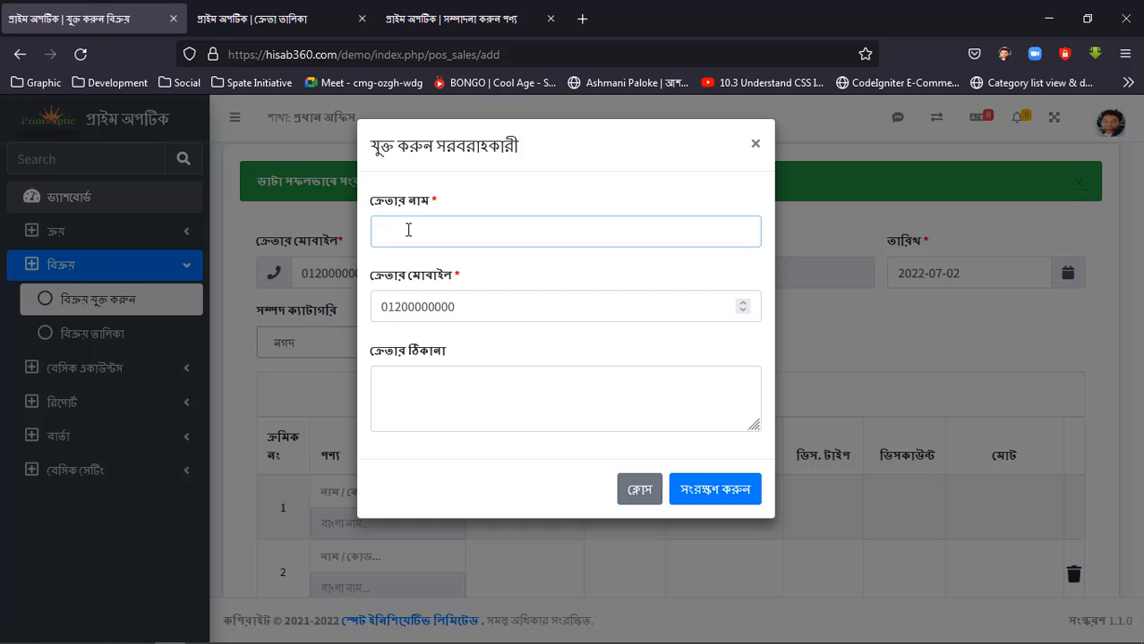
pyautogui.write('Rashed')
pyautogui.click(414, 390)
pyautogui.write('Demo')
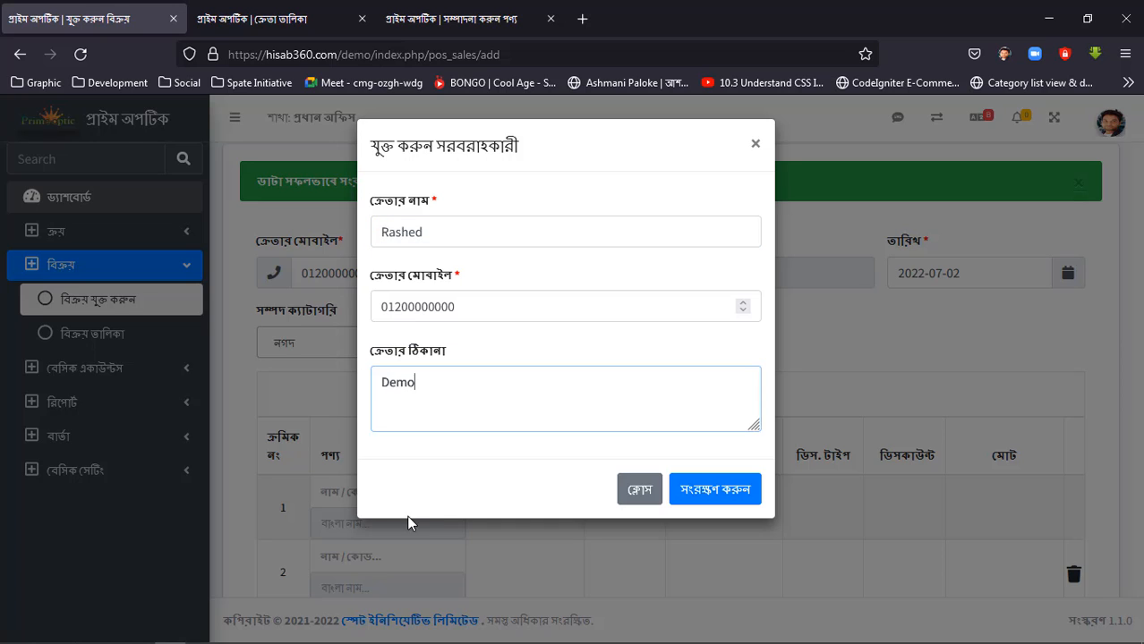
pyautogui.click(465, 286)
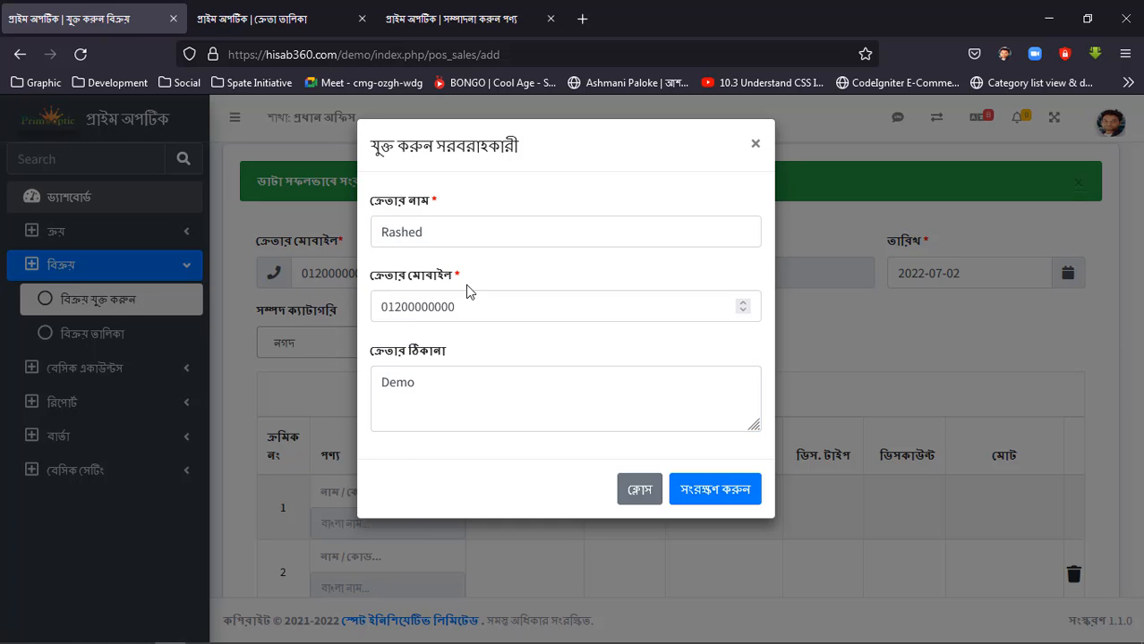
pyautogui.click(697, 490)
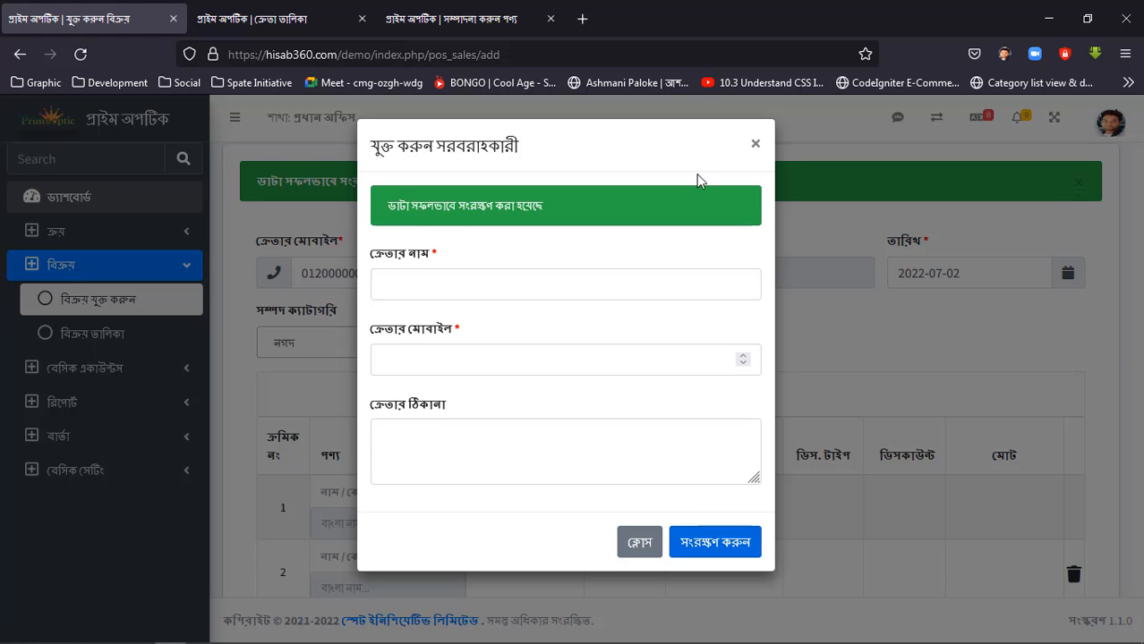
pyautogui.click(755, 145)
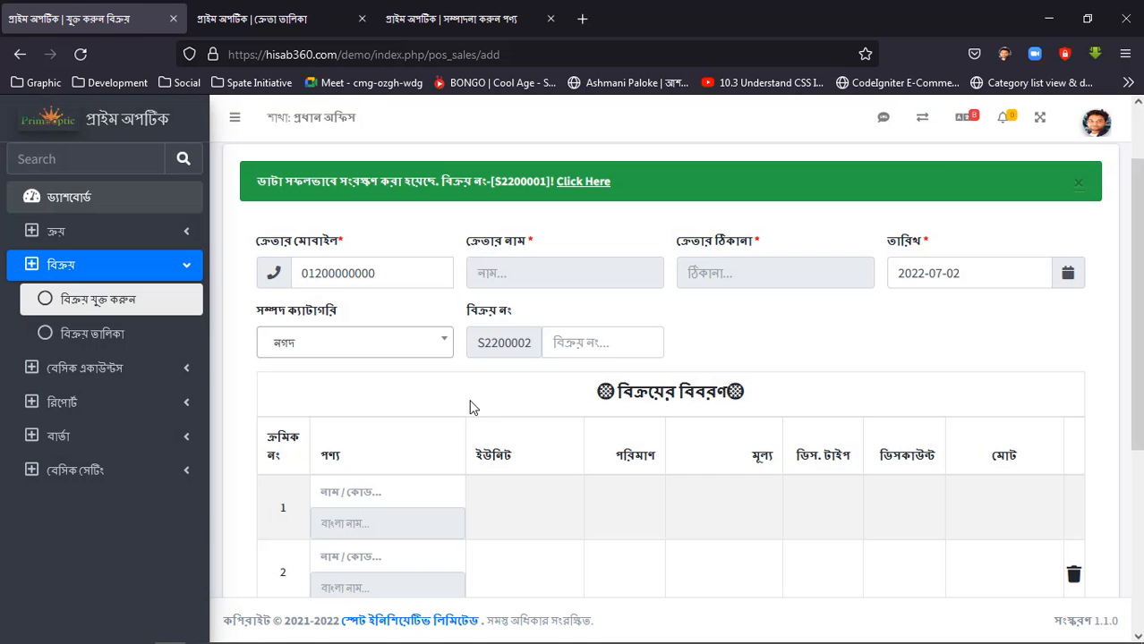
# Add Studio X Power Brightening Cream [0001] as the sale's first product, check its stock, and delete the two empty product rows.
pyautogui.scroll(-3, 375, 400)
pyautogui.scroll(1, 375, 400)
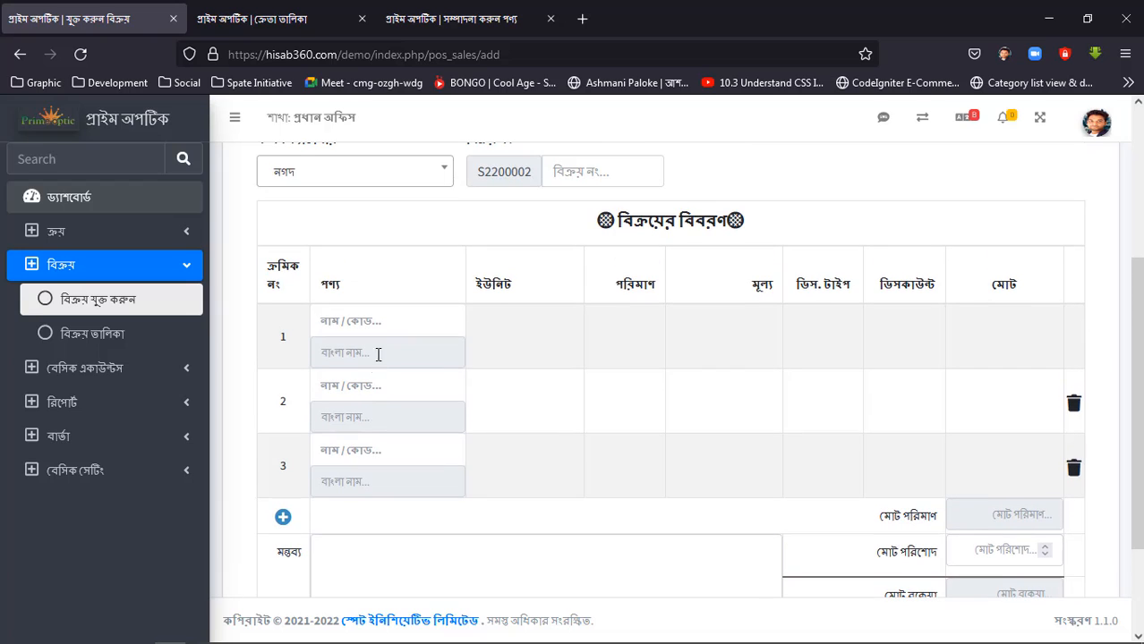
pyautogui.click(372, 328)
pyautogui.write('c')
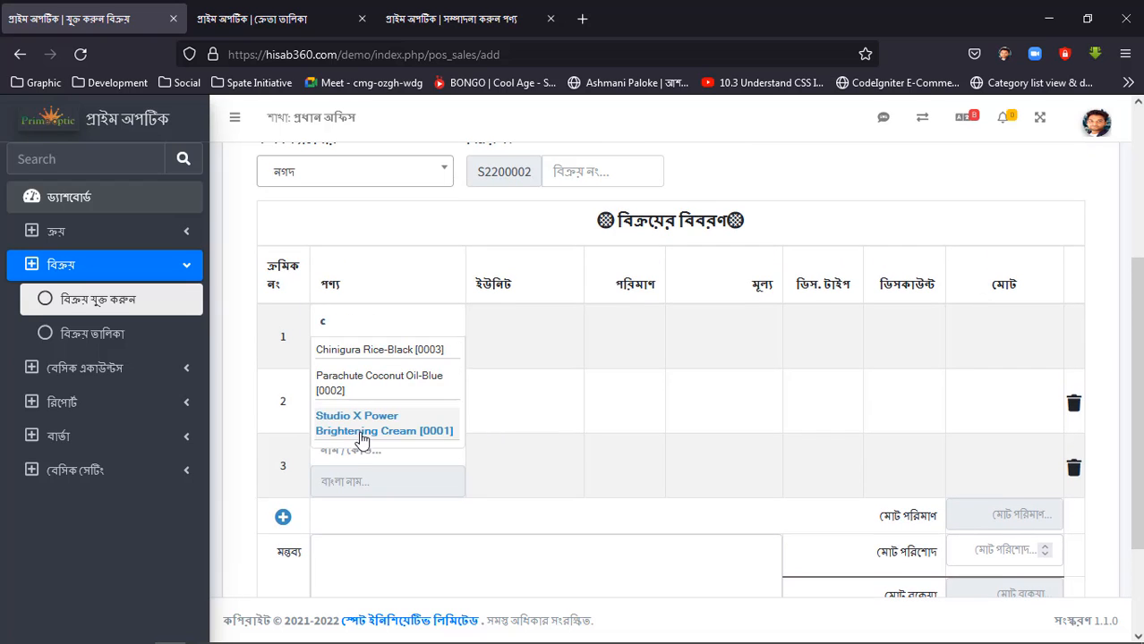
pyautogui.click(361, 437)
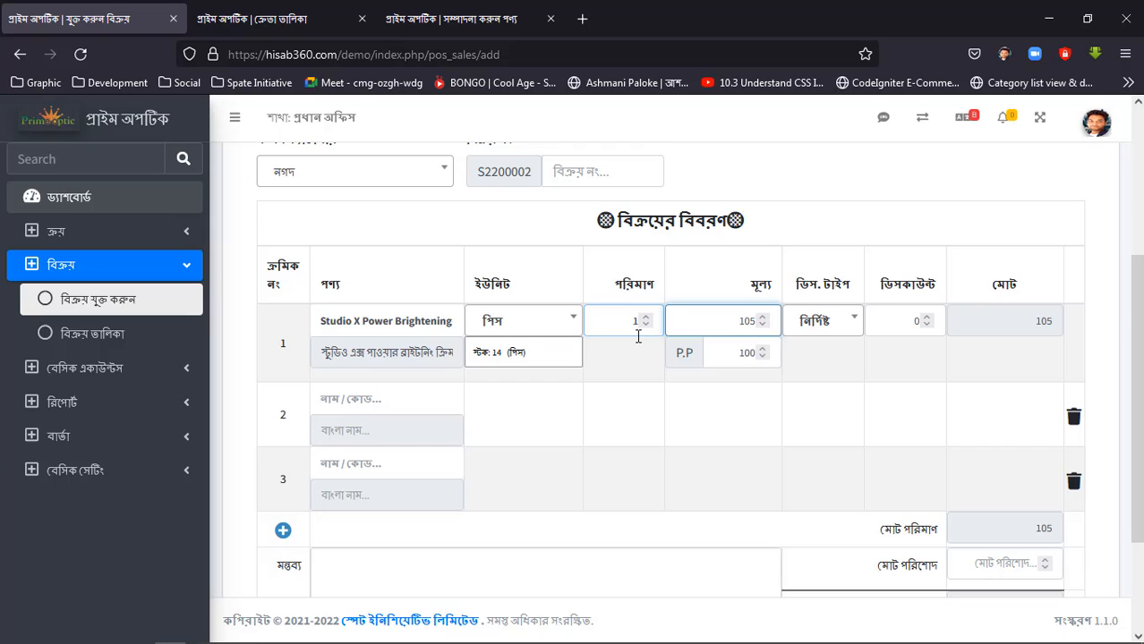
pyautogui.moveTo(531, 354); pyautogui.dragTo(469, 357)
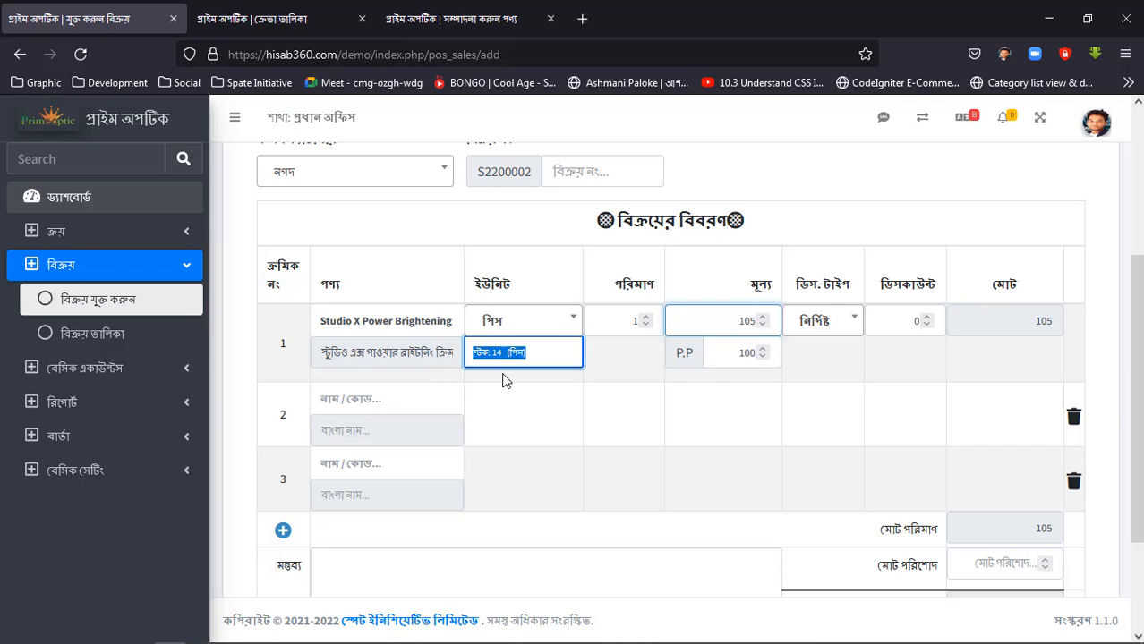
pyautogui.click(544, 388)
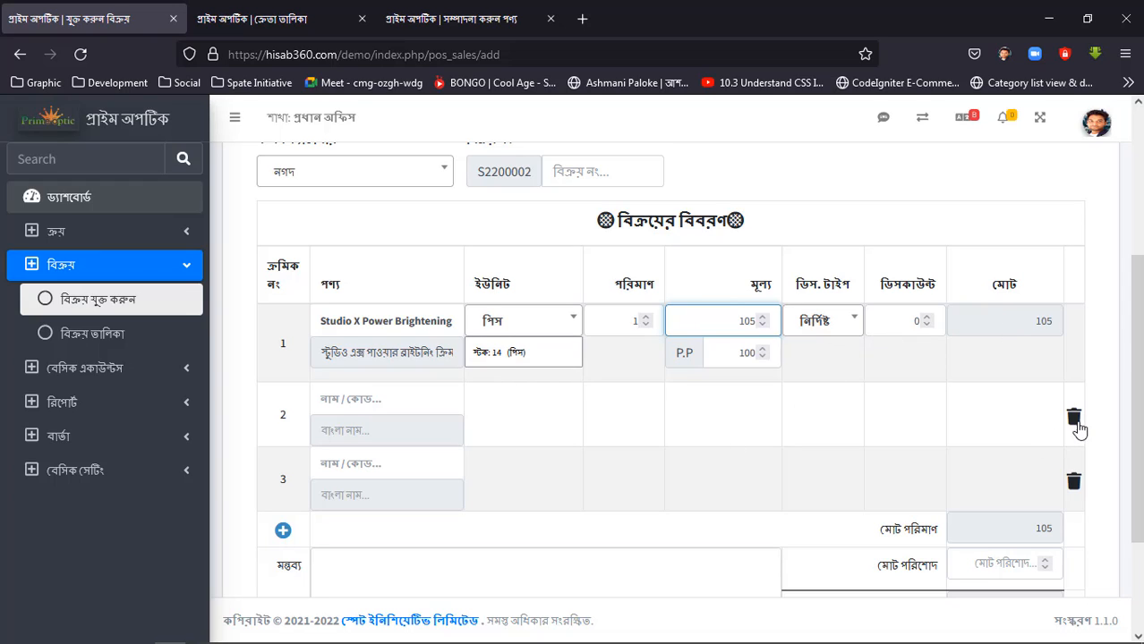
pyautogui.click(1074, 419)
pyautogui.click(1074, 418)
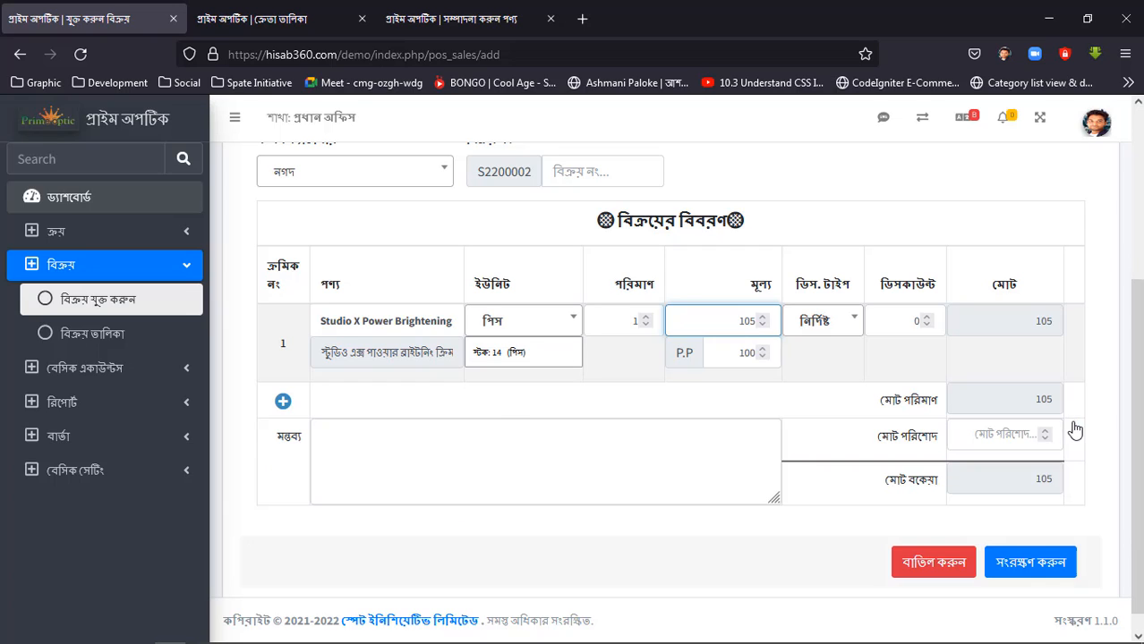
# Set the total paid amount (মোট পরিশোদ) to 50 as a partial payment and save the sale.
pyautogui.click(1018, 436)
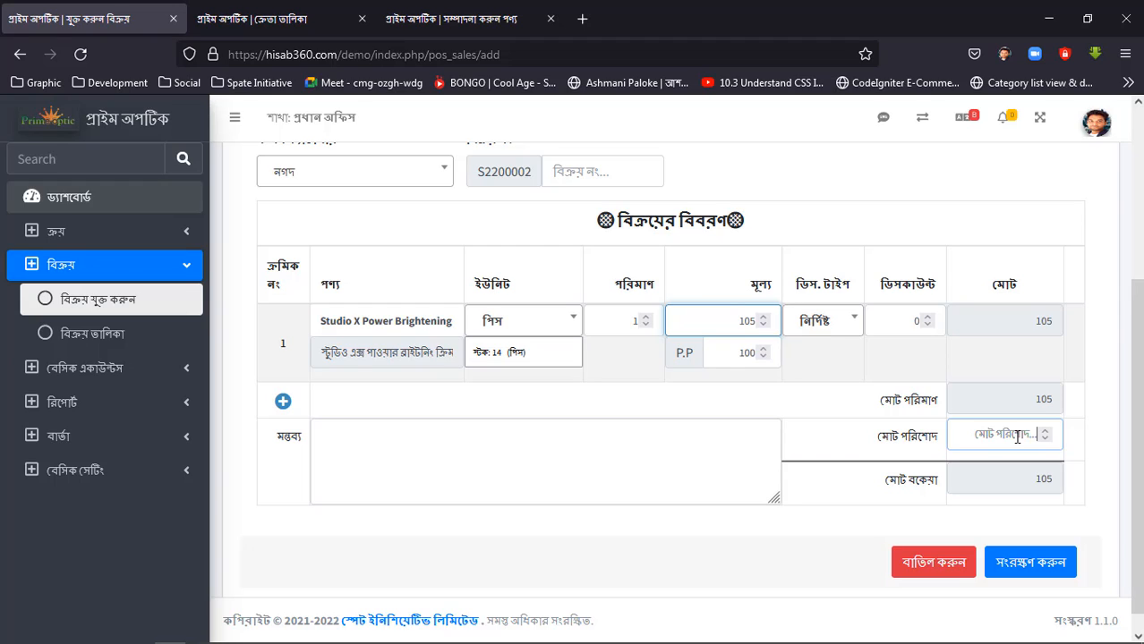
pyautogui.write('50')
pyautogui.click(1078, 483)
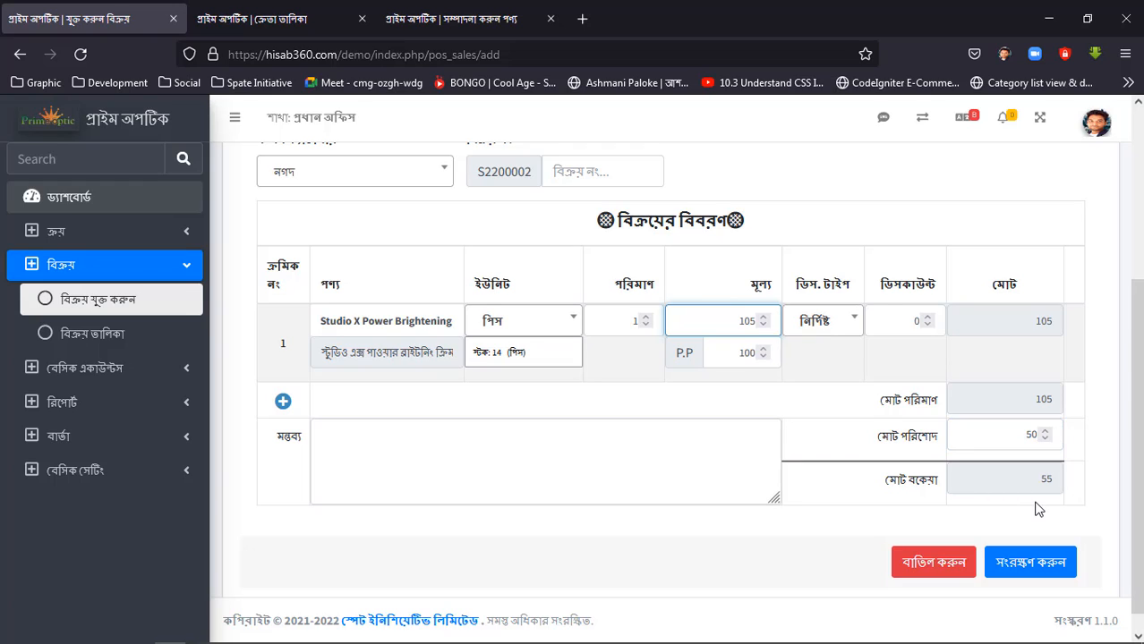
pyautogui.click(481, 465)
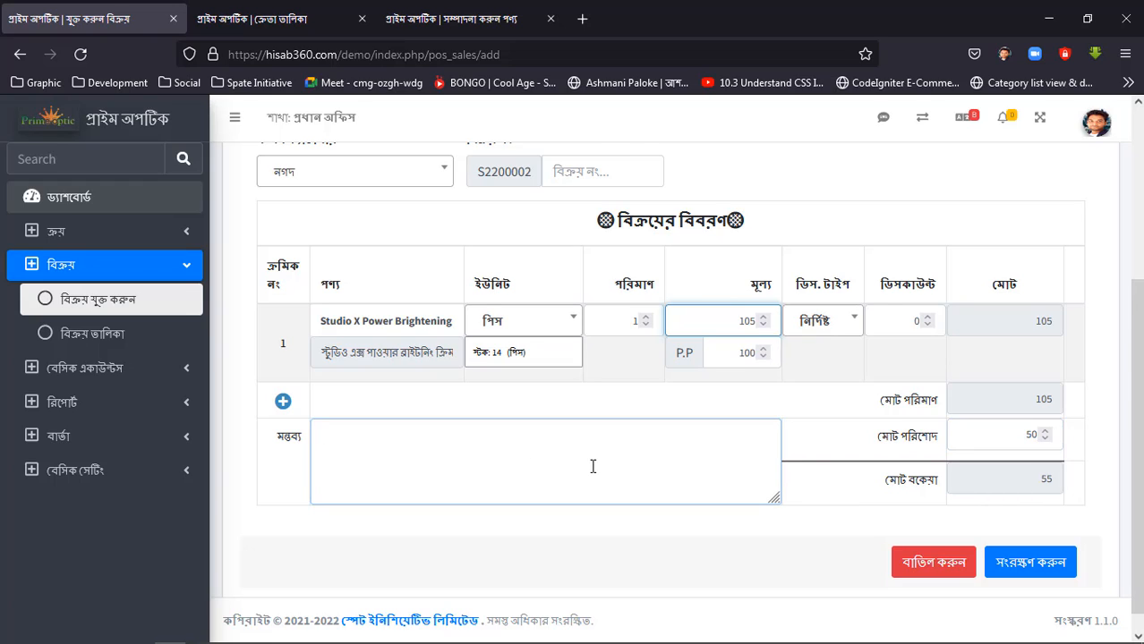
pyautogui.click(1026, 564)
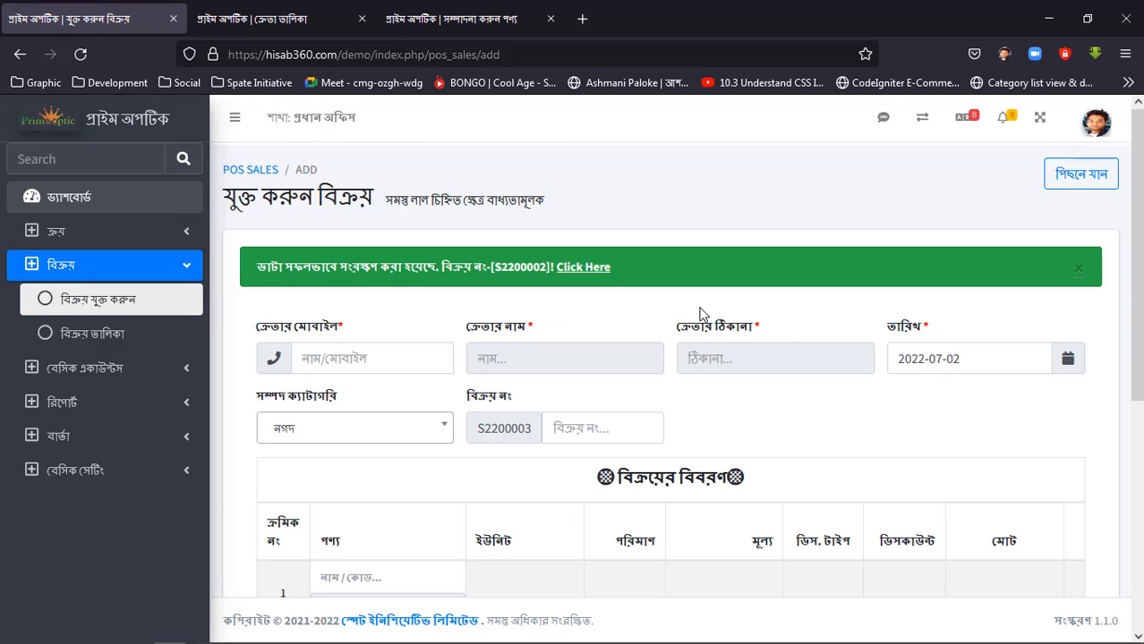
# Check the latest sale's due amount and payment status in the sales list and return to a new sale form.
pyautogui.scroll(-1, 664, 448)
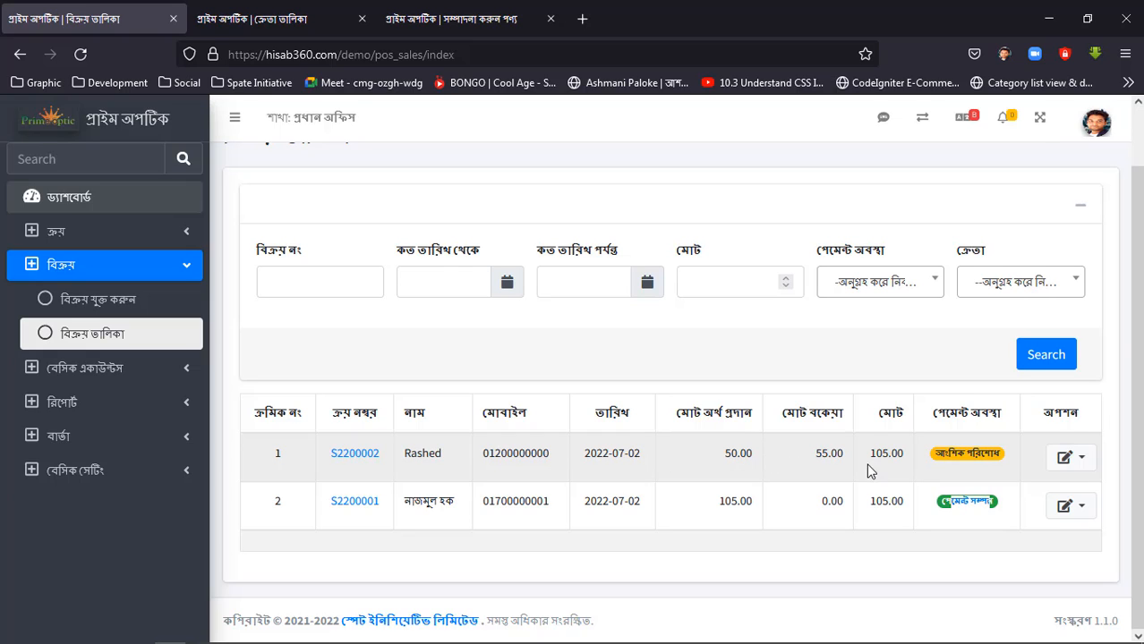
pyautogui.moveTo(845, 454); pyautogui.dragTo(805, 456)
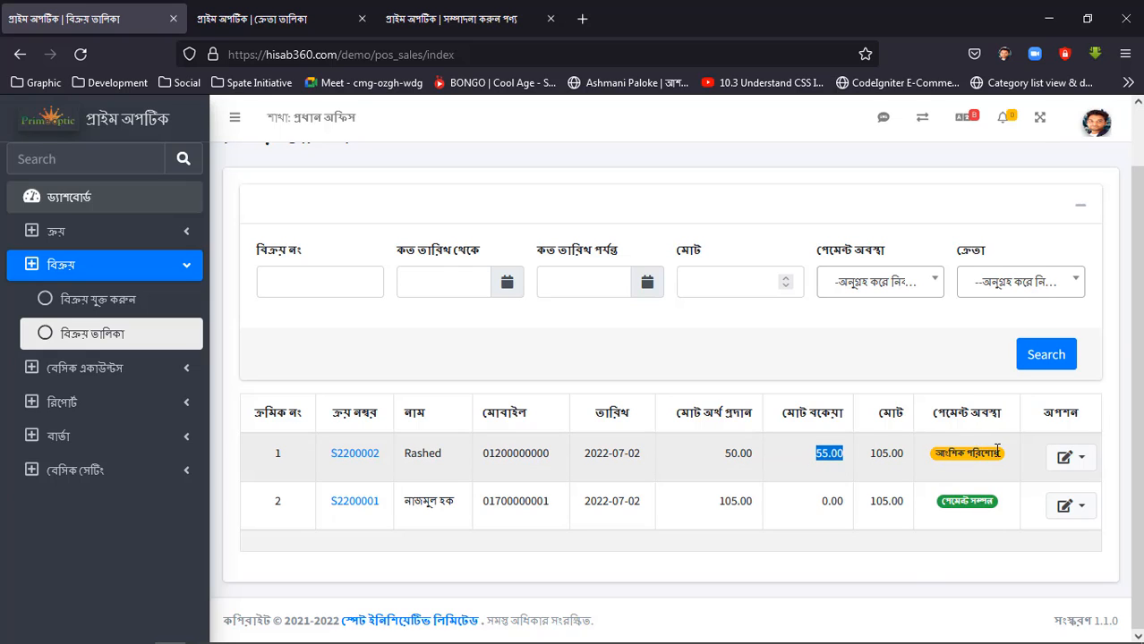
pyautogui.click(94, 299)
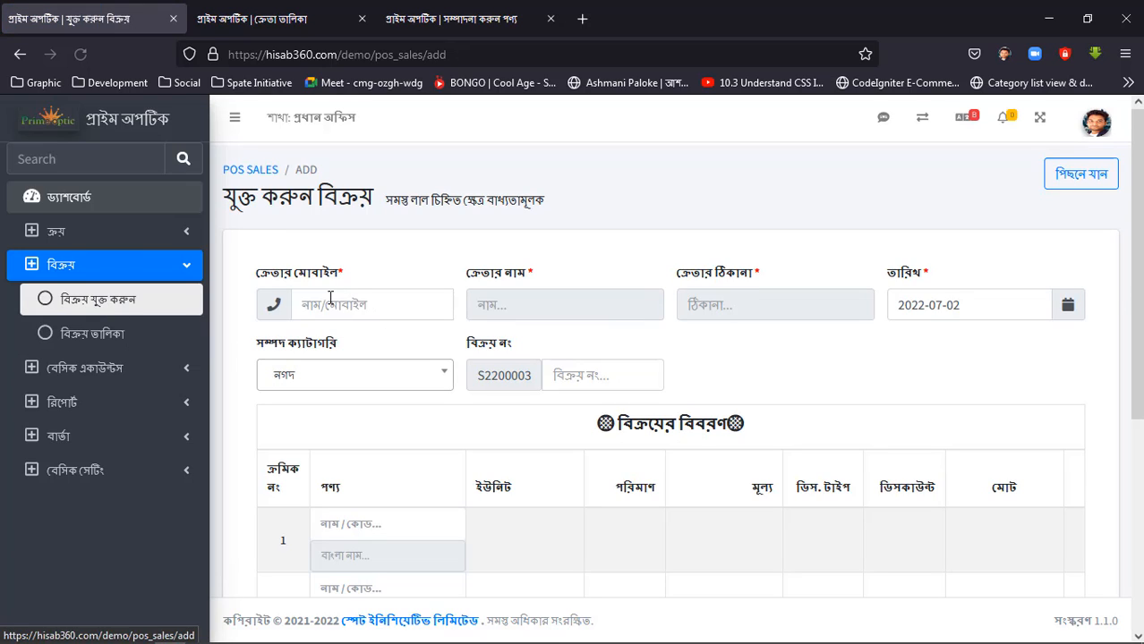
# Register another customer with a mobile number, name and the address "demo - 1", and select that customer for the new sale.
pyautogui.click(329, 299)
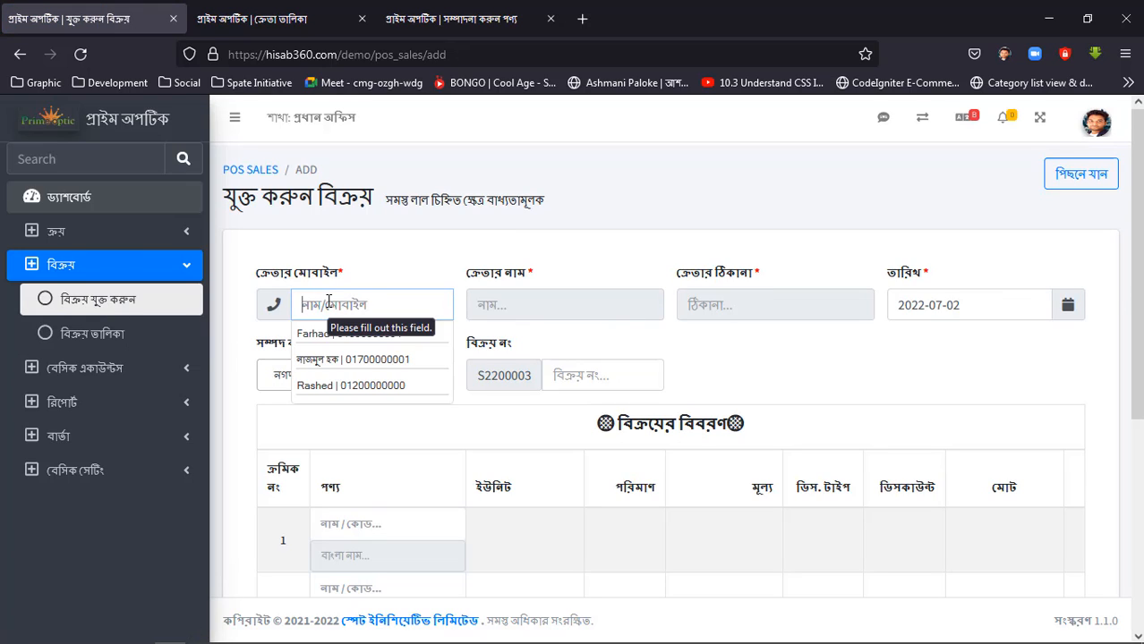
pyautogui.hotkey('ctrl', 'v')
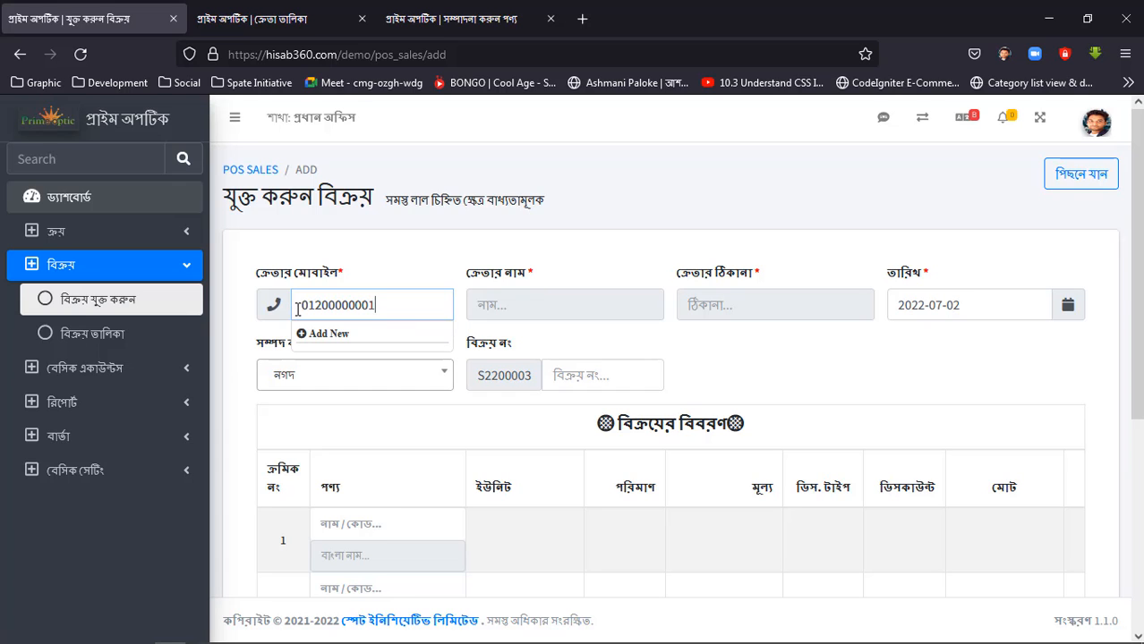
pyautogui.doubleClick(298, 309)
pyautogui.click(329, 334)
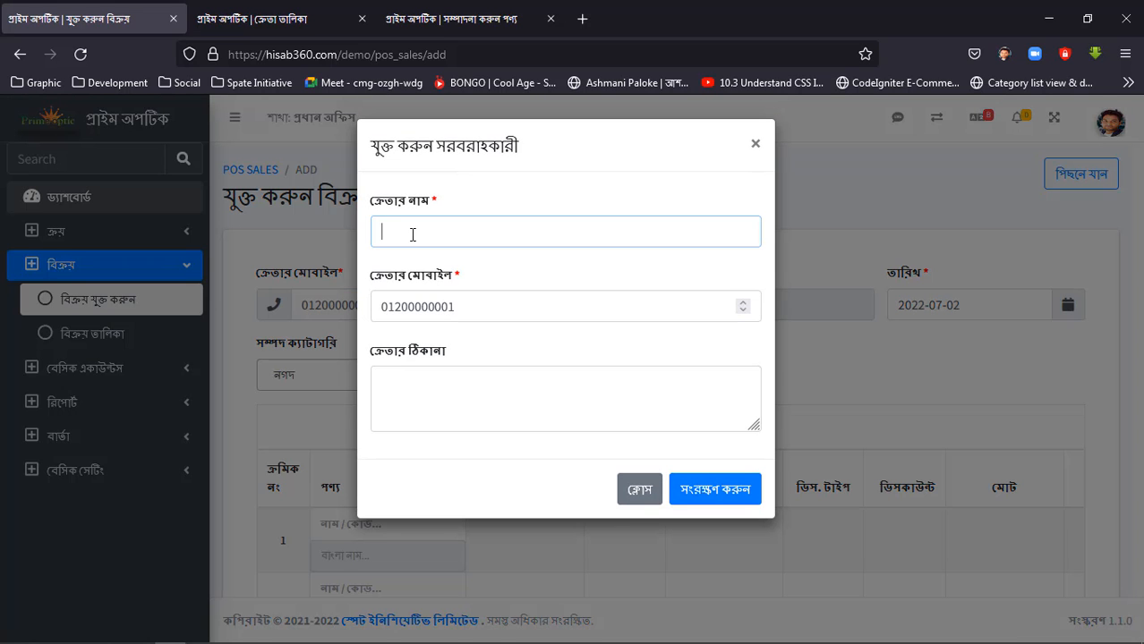
pyautogui.write('Raju')
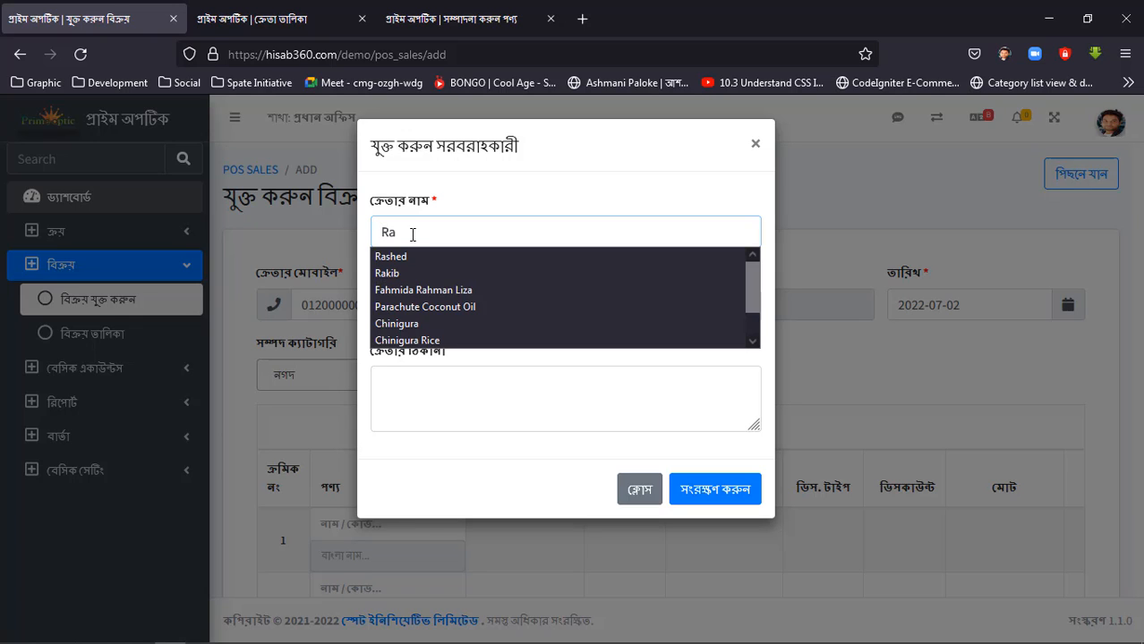
pyautogui.click(454, 391)
pyautogui.write('demo - 1')
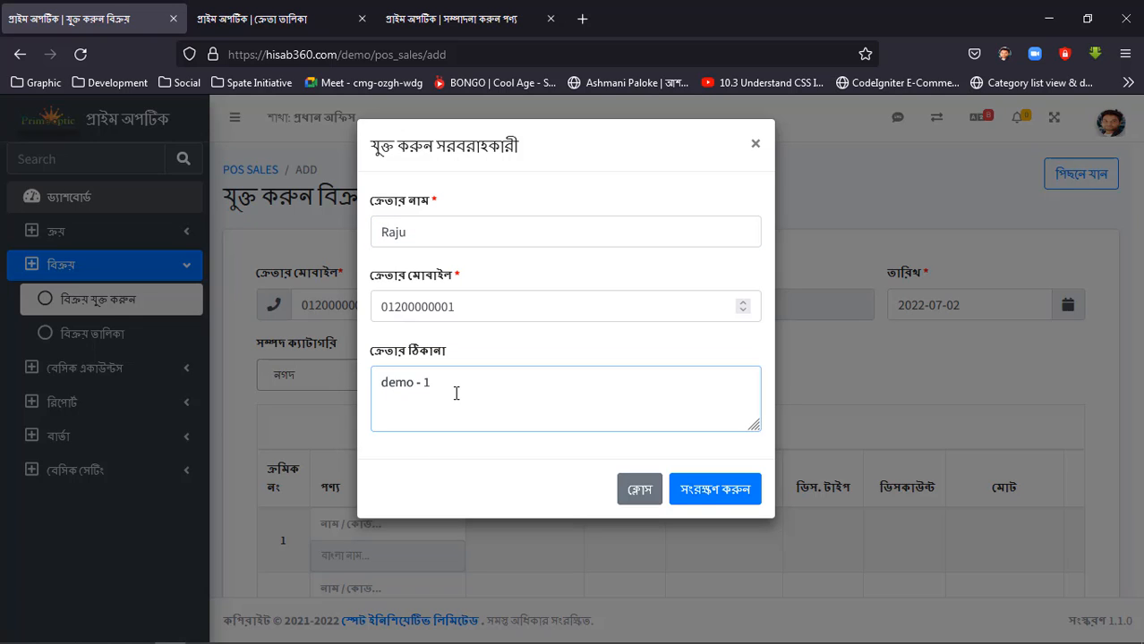
pyautogui.click(714, 489)
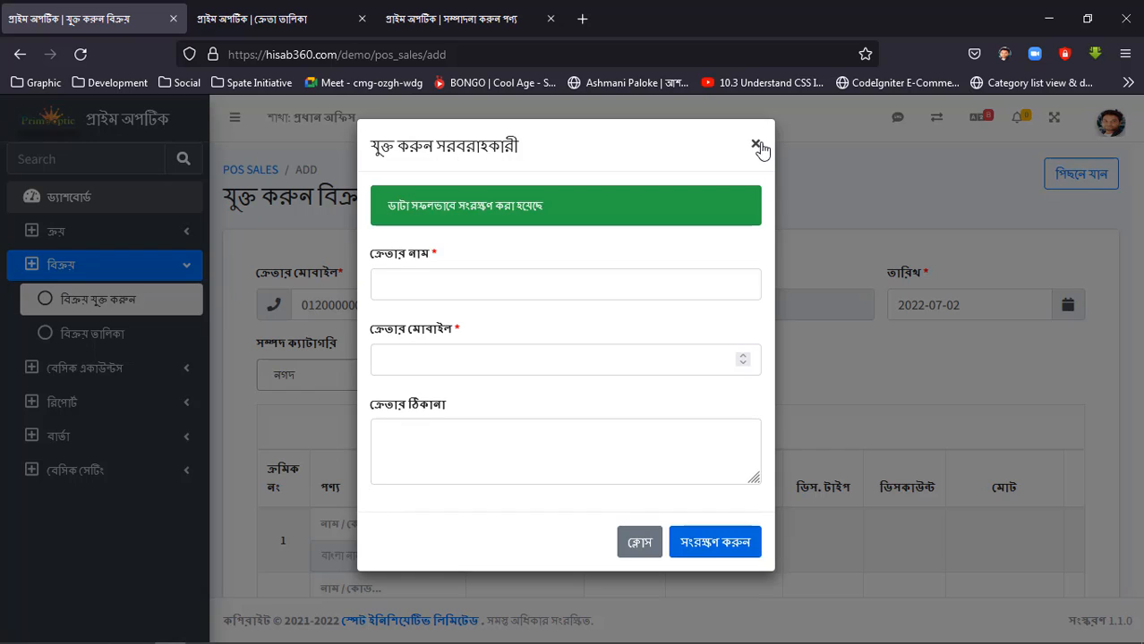
pyautogui.click(755, 144)
pyautogui.click(349, 330)
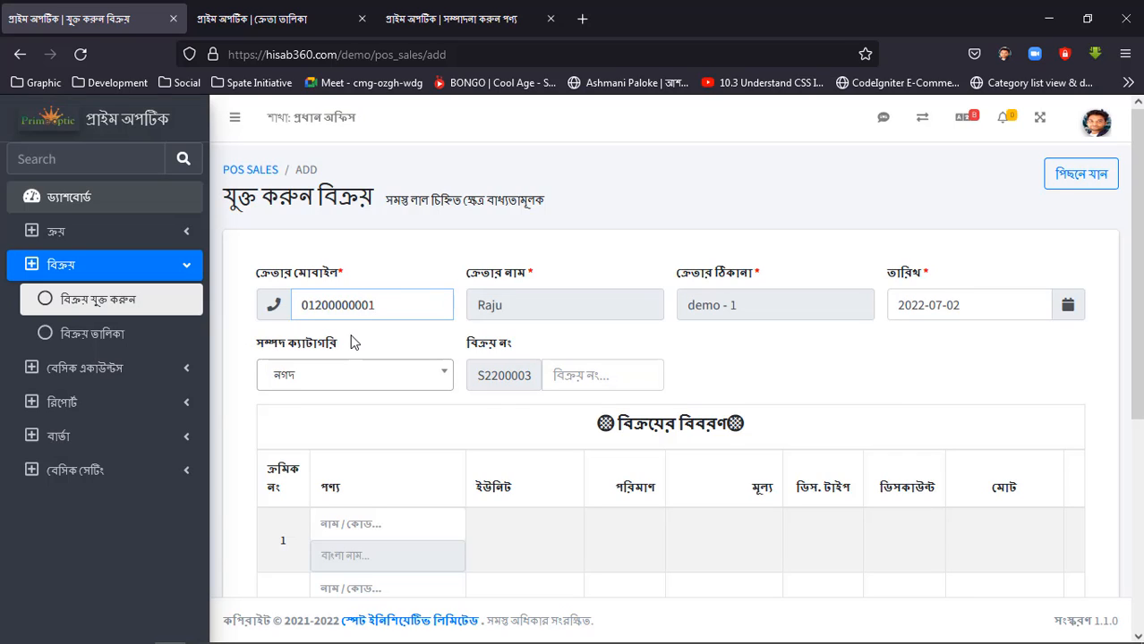
# Choose Studio X Power Brightening Cream for the first product row, check its stock, and remove the two empty rows below it.
pyautogui.scroll(-3, 352, 341)
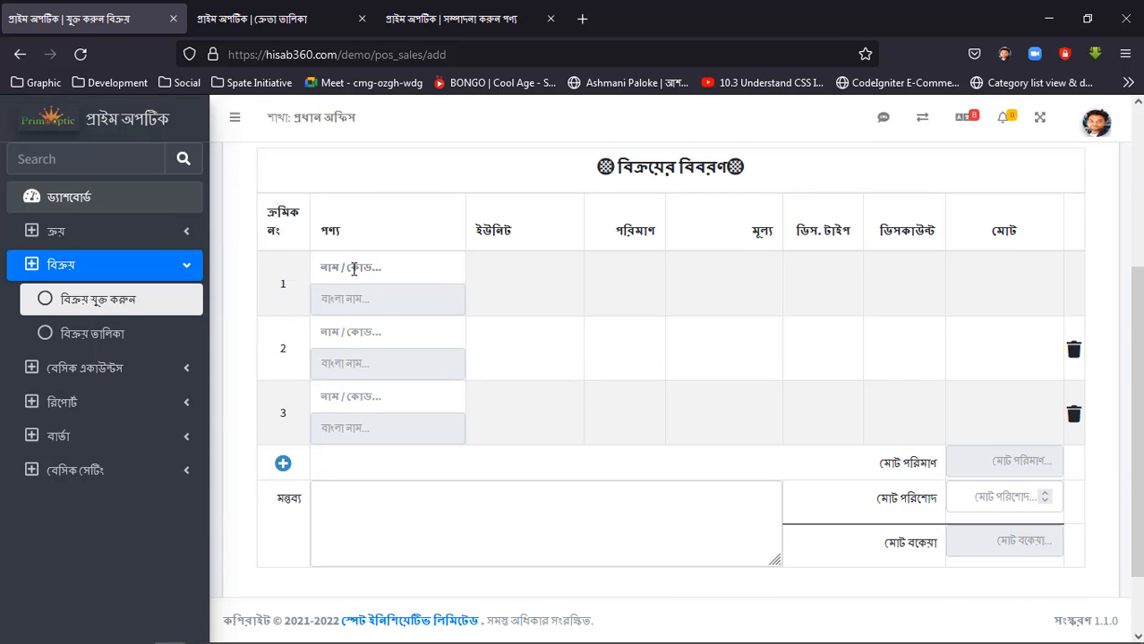
pyautogui.click(358, 266)
pyautogui.write('s')
pyautogui.click(371, 302)
pyautogui.moveTo(475, 300); pyautogui.dragTo(547, 301)
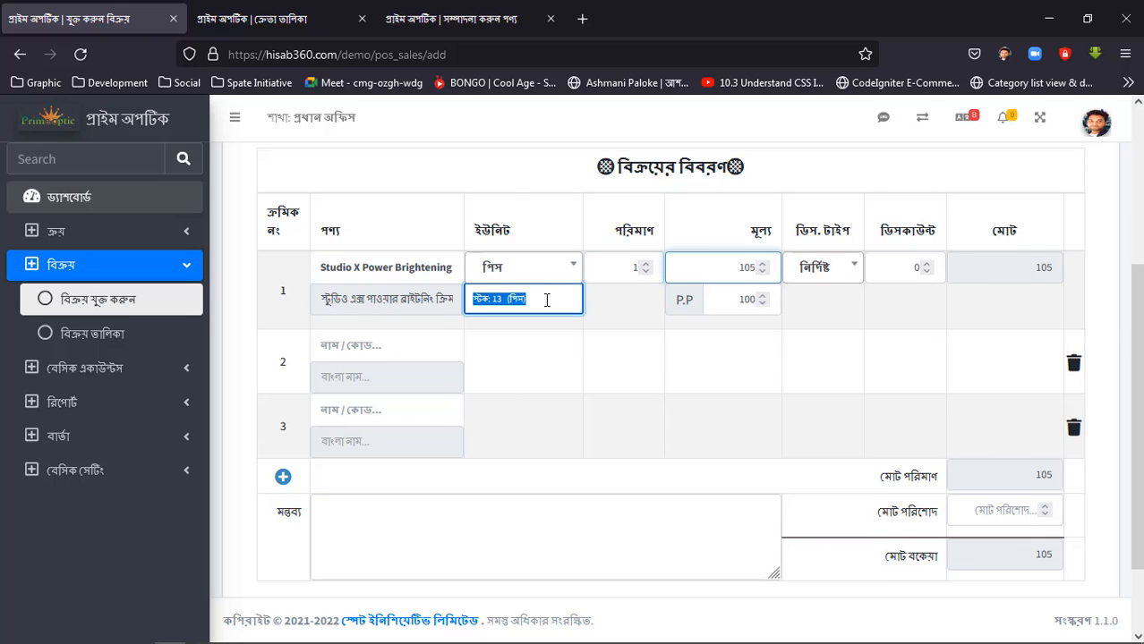
pyautogui.click(625, 306)
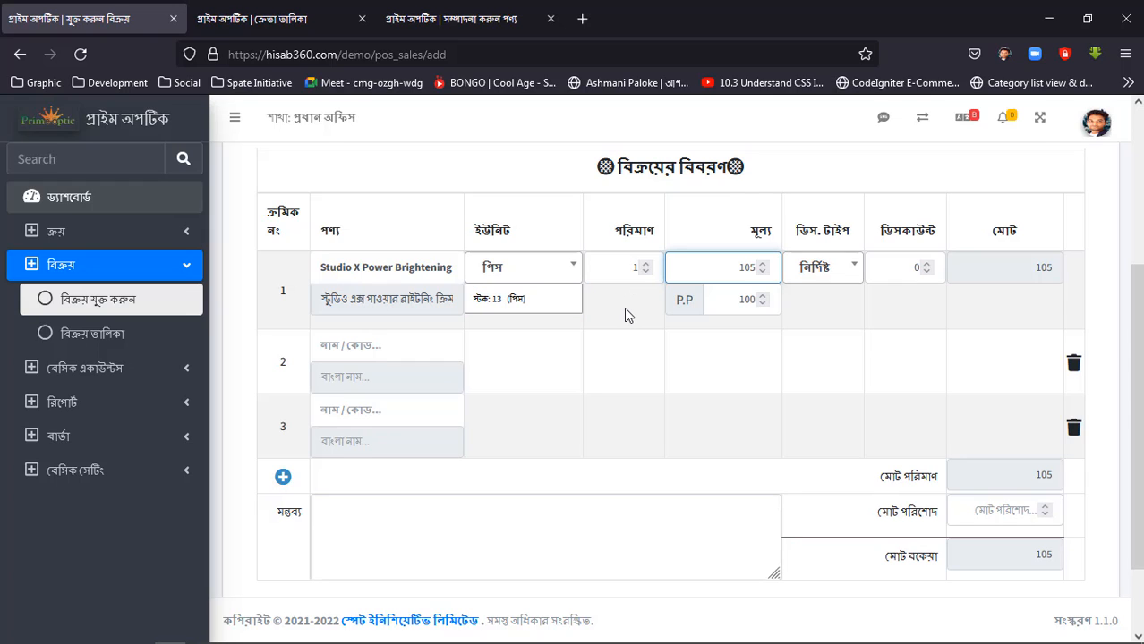
pyautogui.click(1074, 425)
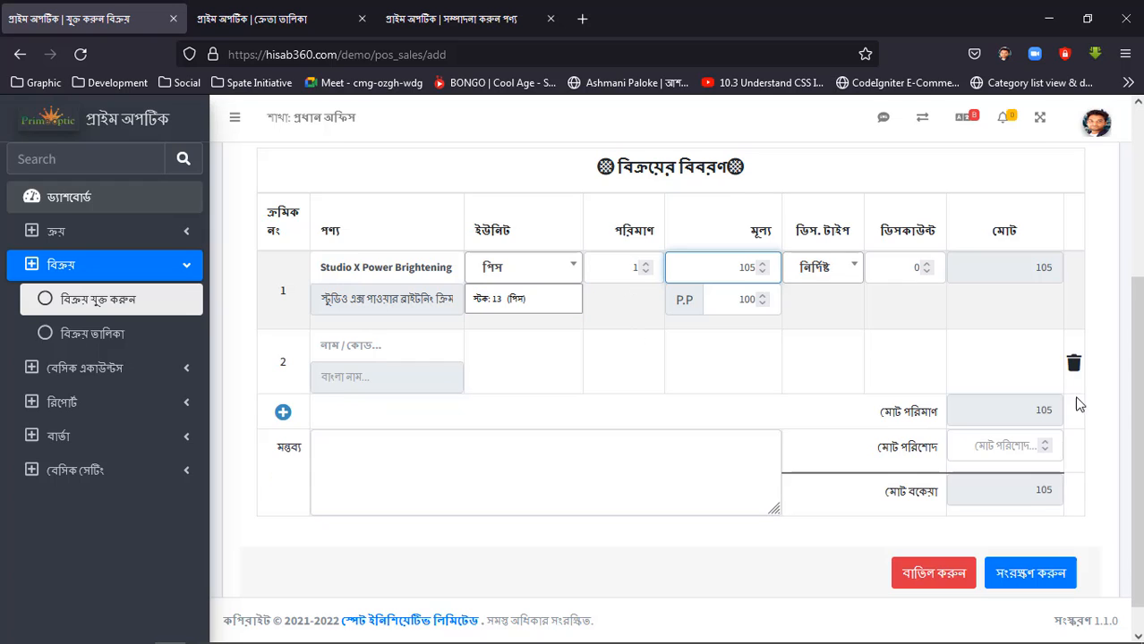
pyautogui.click(1073, 363)
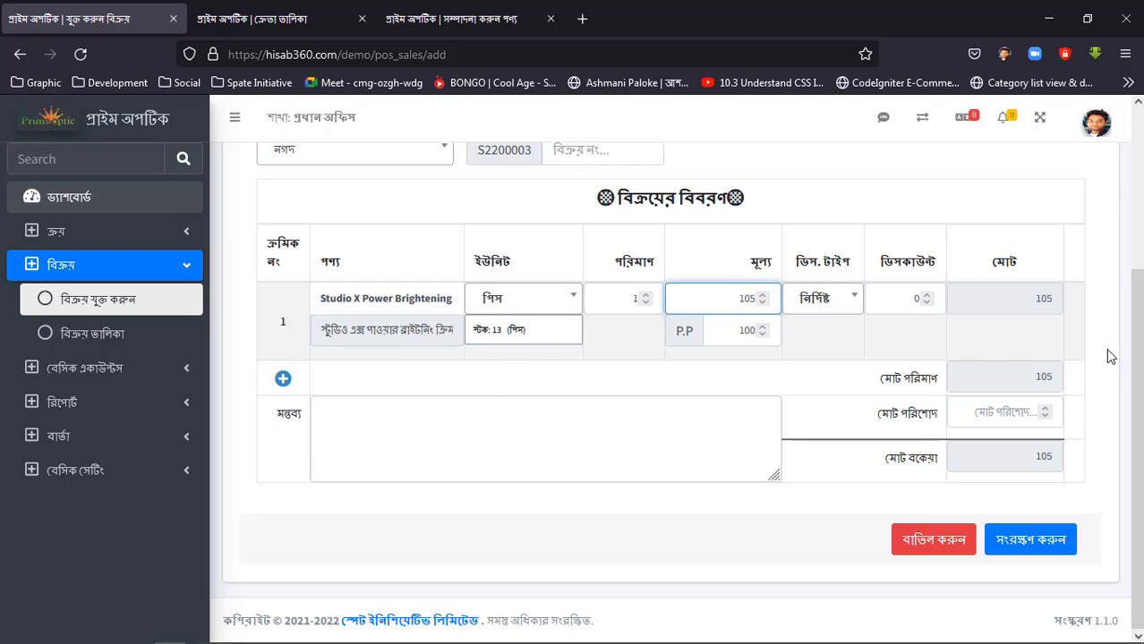
# Add a second product row to the sale and choose Parachute Coconut Oil-Blue for it.
pyautogui.click(283, 381)
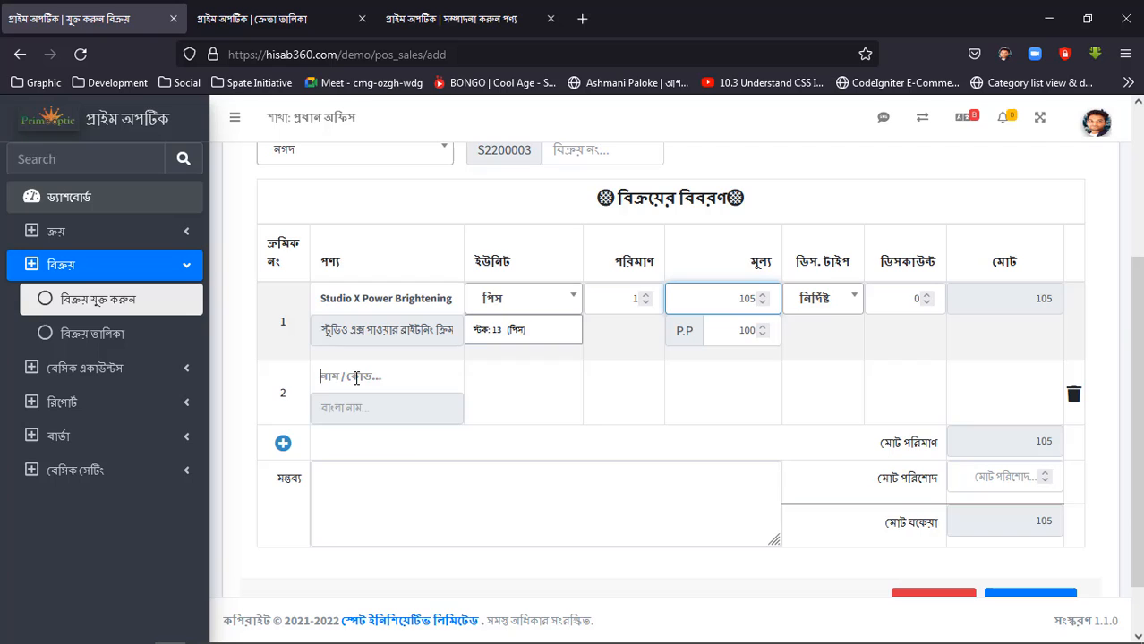
pyautogui.write('c')
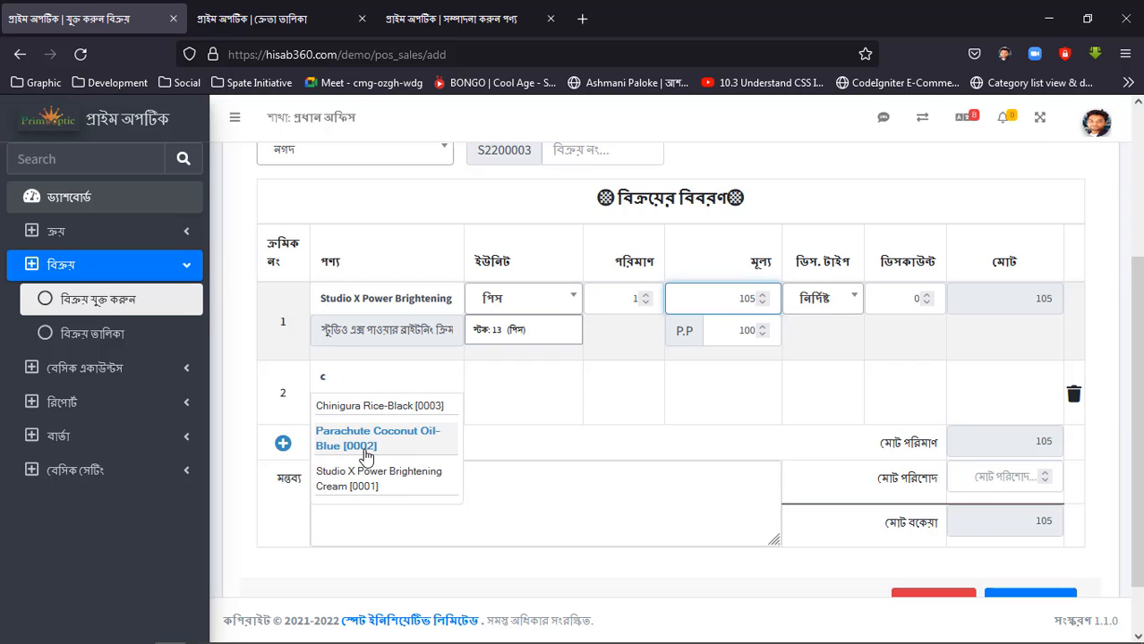
pyautogui.click(370, 444)
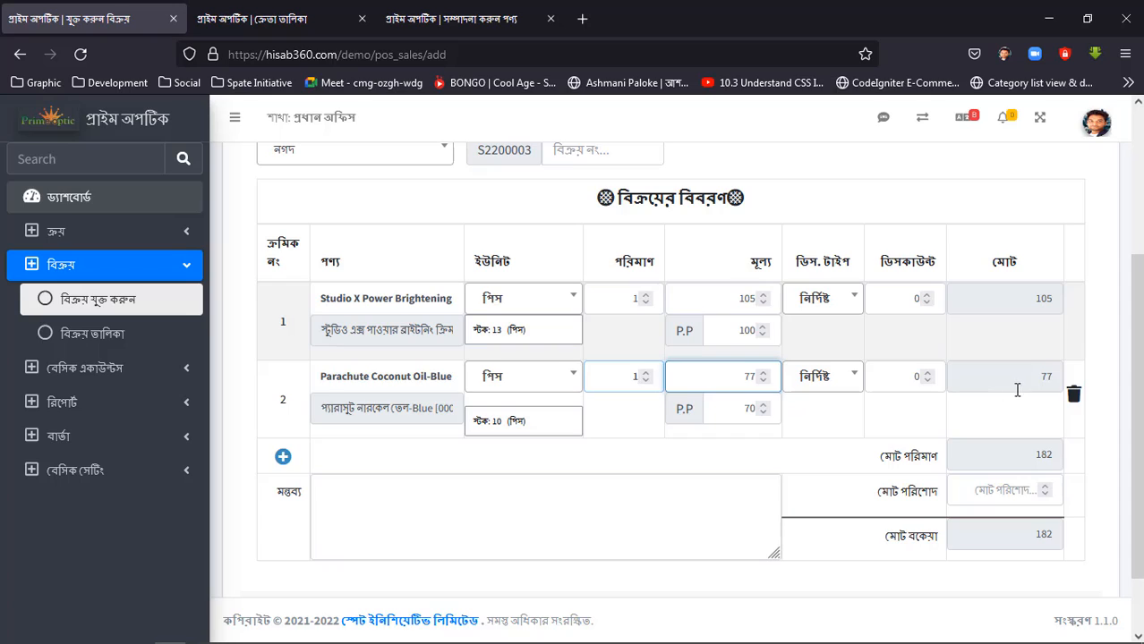
# Set the total paid amount (মোট পরিশোদ) to 182 as full payment and save the sale.
pyautogui.click(999, 485)
pyautogui.write('182')
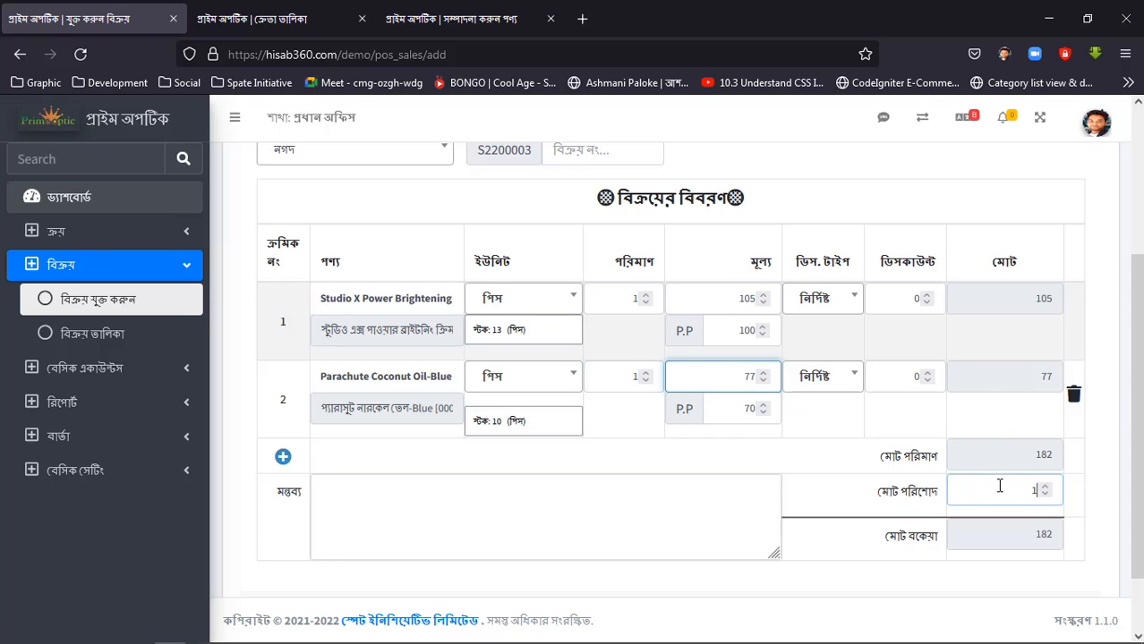
pyautogui.click(1100, 490)
pyautogui.scroll(-1, 1100, 492)
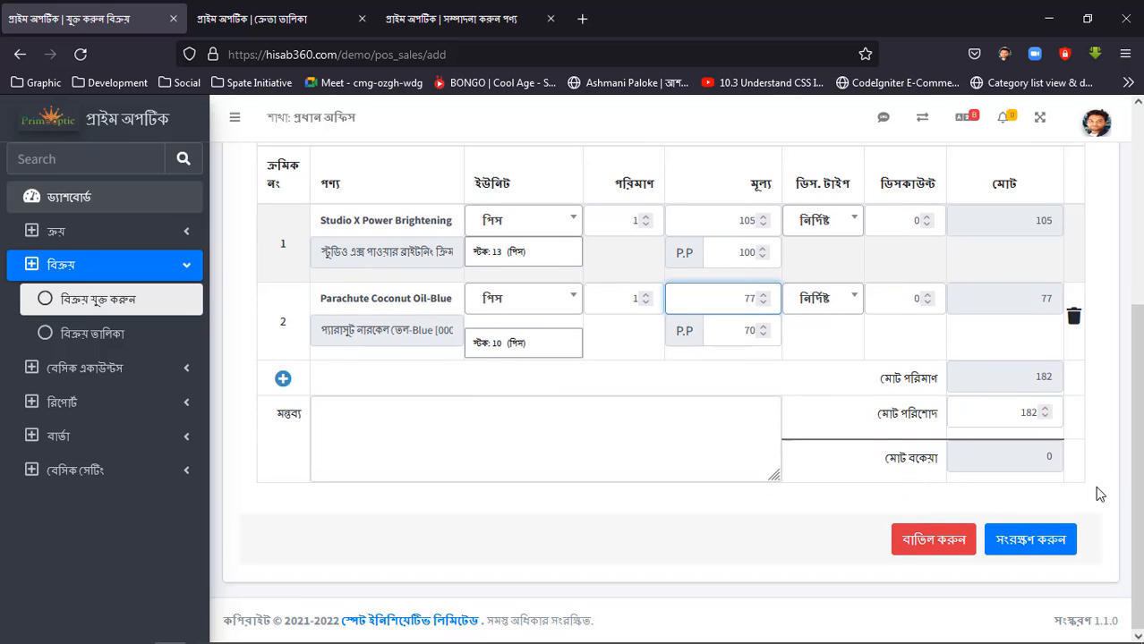
pyautogui.click(1023, 548)
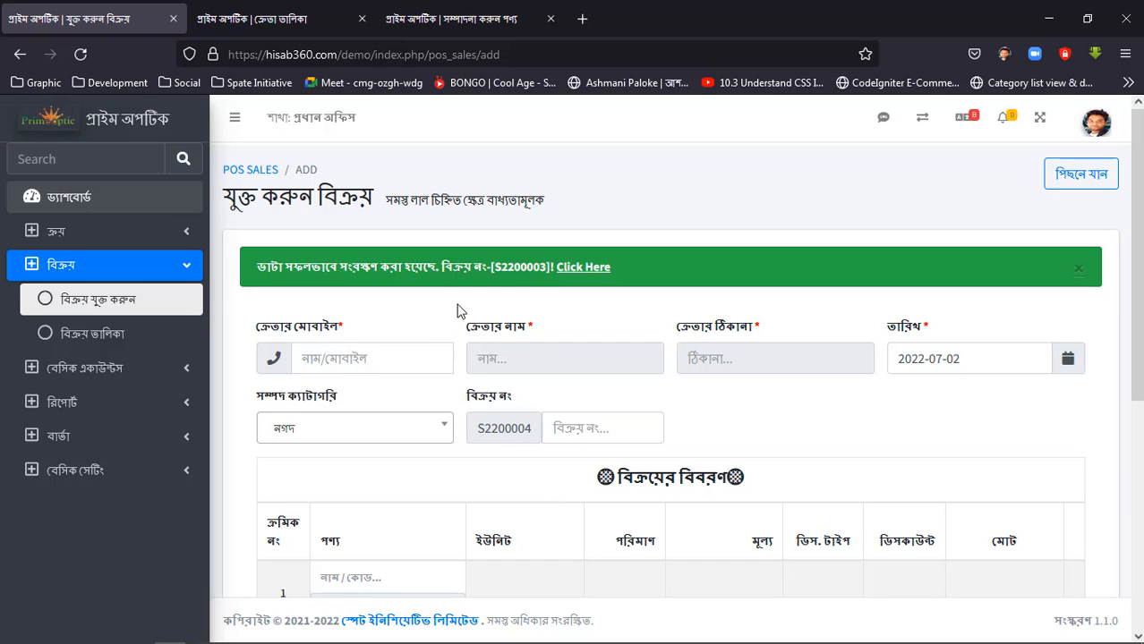
# Check the partially paid sale's due amount in the sales list and open that sale's details.
pyautogui.click(92, 340)
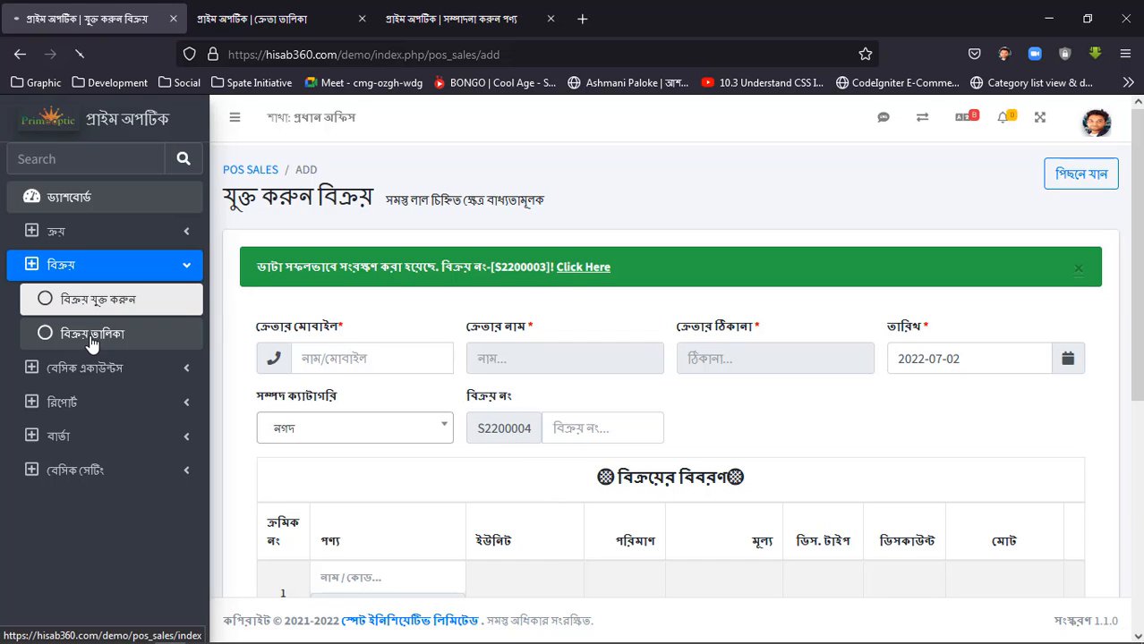
pyautogui.scroll(-3, 430, 439)
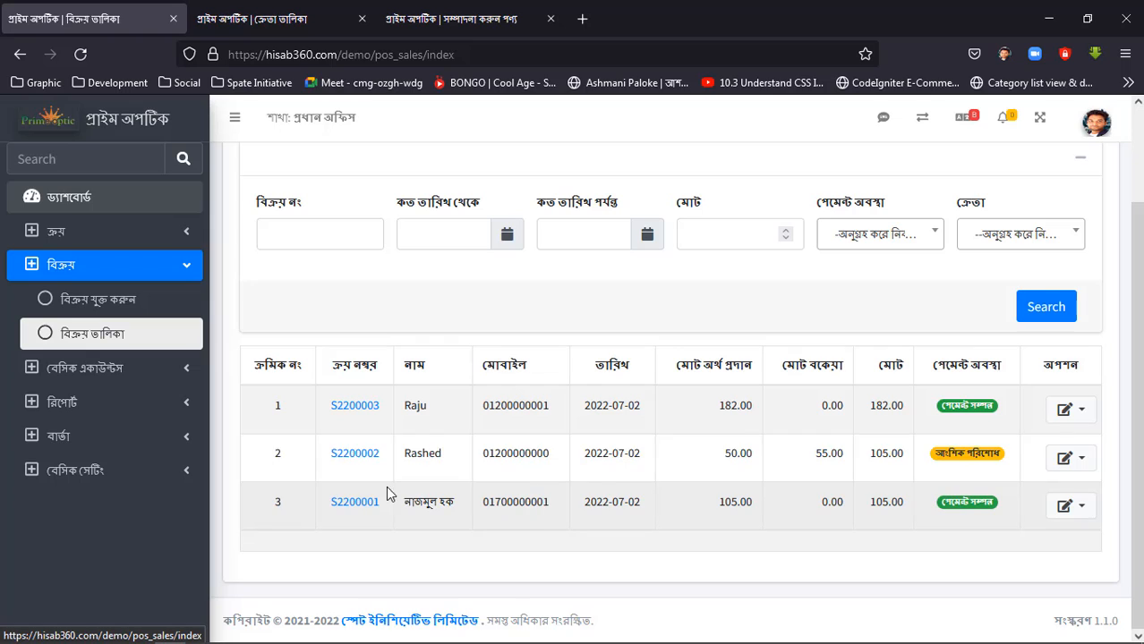
pyautogui.doubleClick(415, 454)
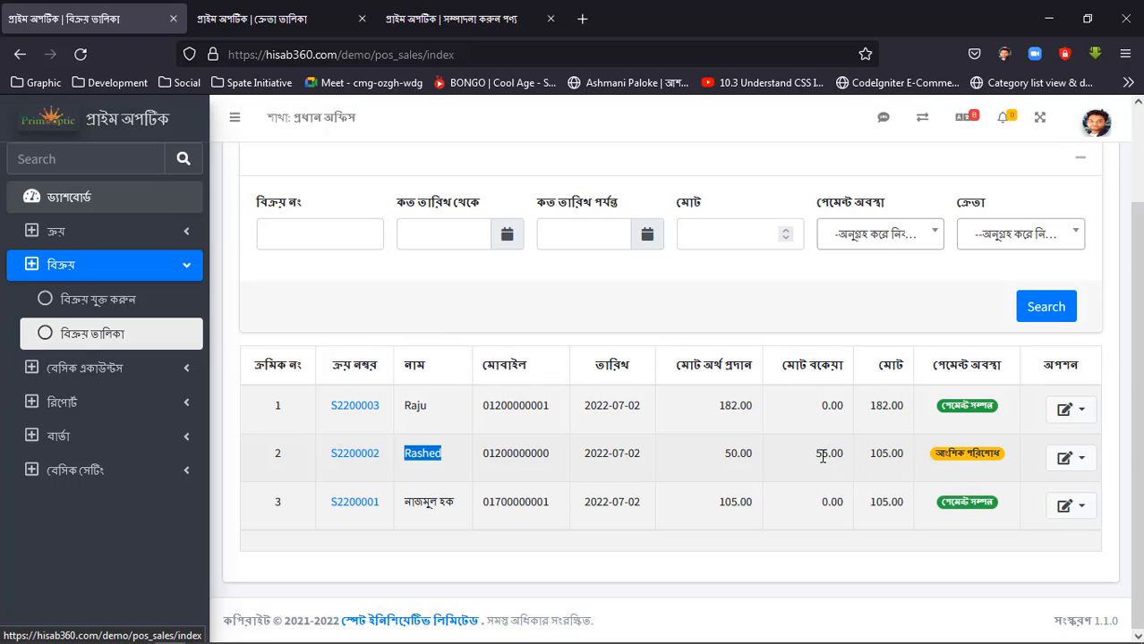
pyautogui.moveTo(815, 454); pyautogui.dragTo(830, 453)
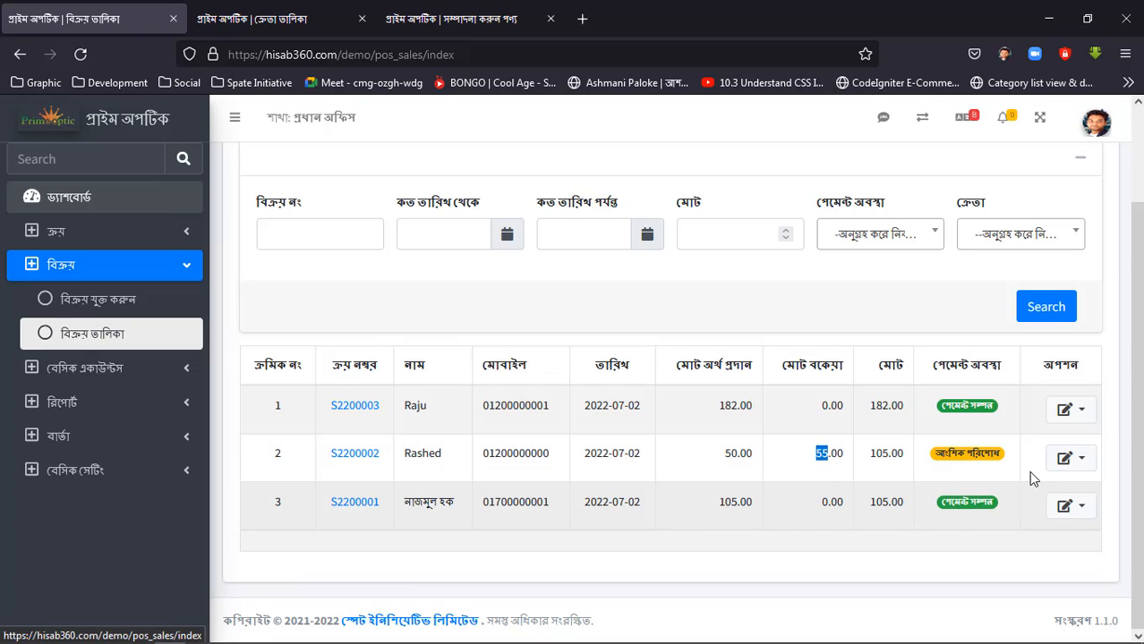
pyautogui.click(1072, 464)
pyautogui.click(984, 499)
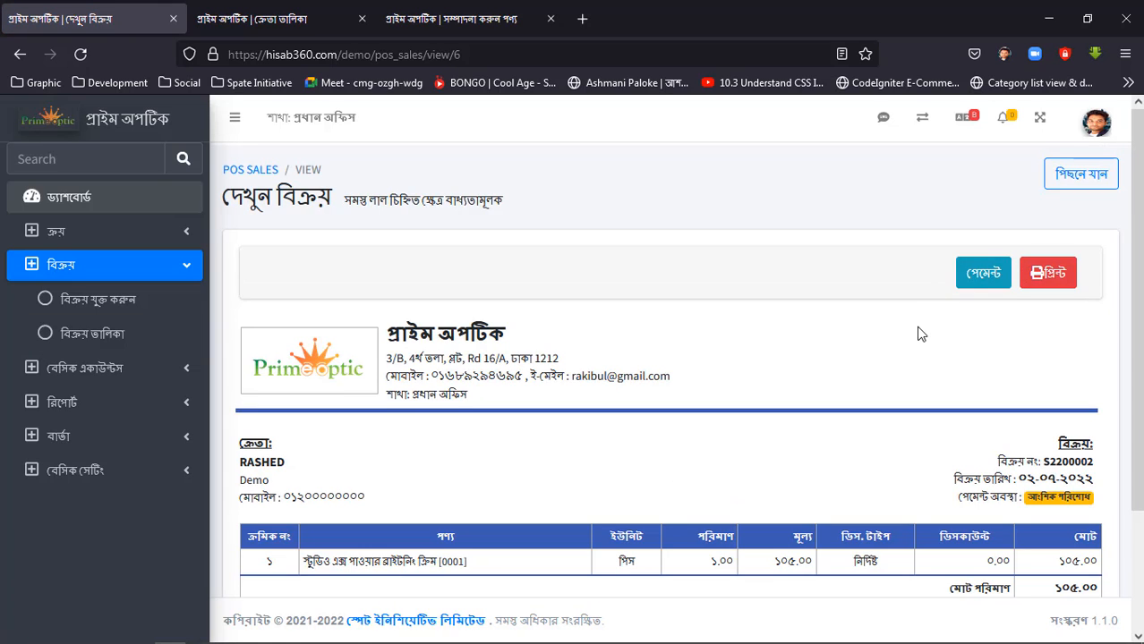
pyautogui.scroll(-1, 949, 277)
# Add a payment of 55.00 to the sale with the asset category নগদ, save it and close the payment form.
pyautogui.click(982, 189)
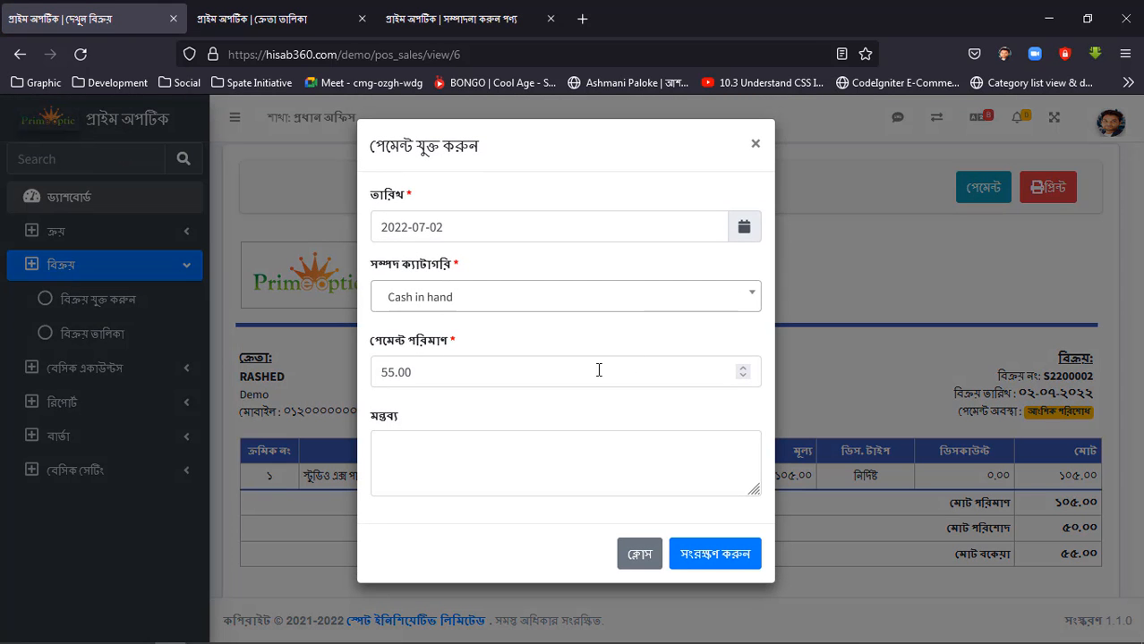
pyautogui.click(476, 300)
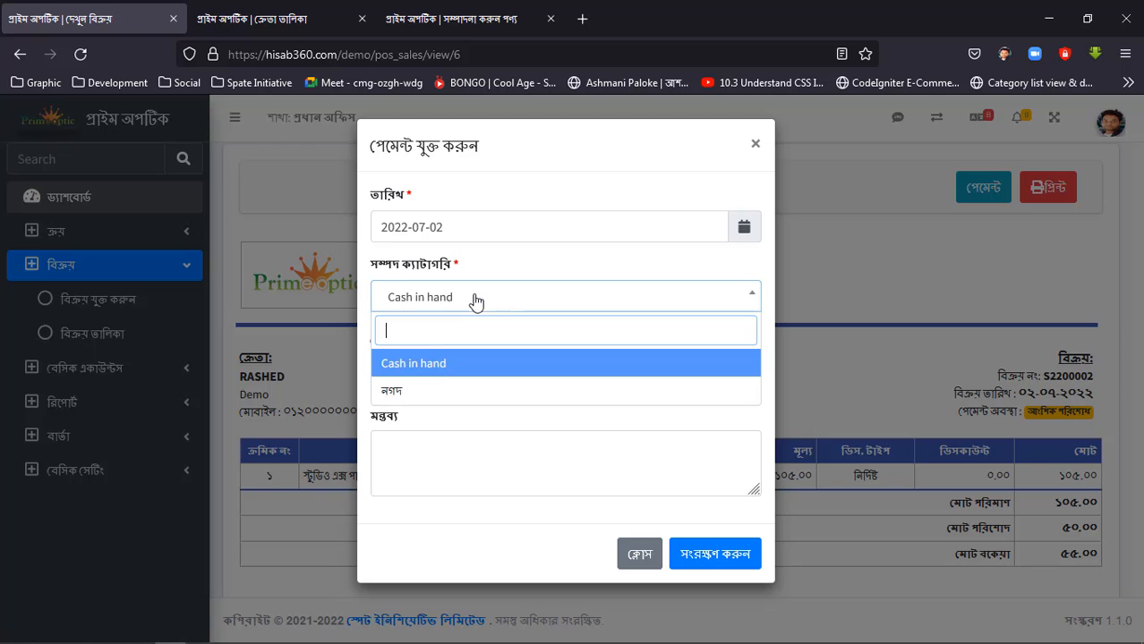
pyautogui.click(414, 394)
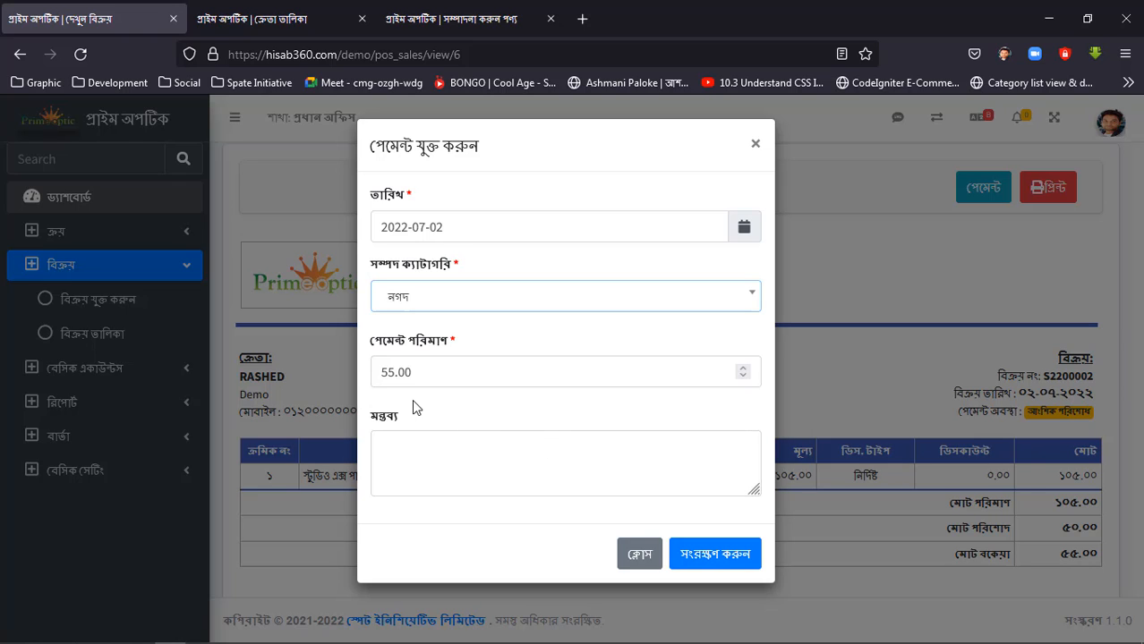
pyautogui.click(710, 554)
pyautogui.moveTo(379, 205); pyautogui.dragTo(706, 212)
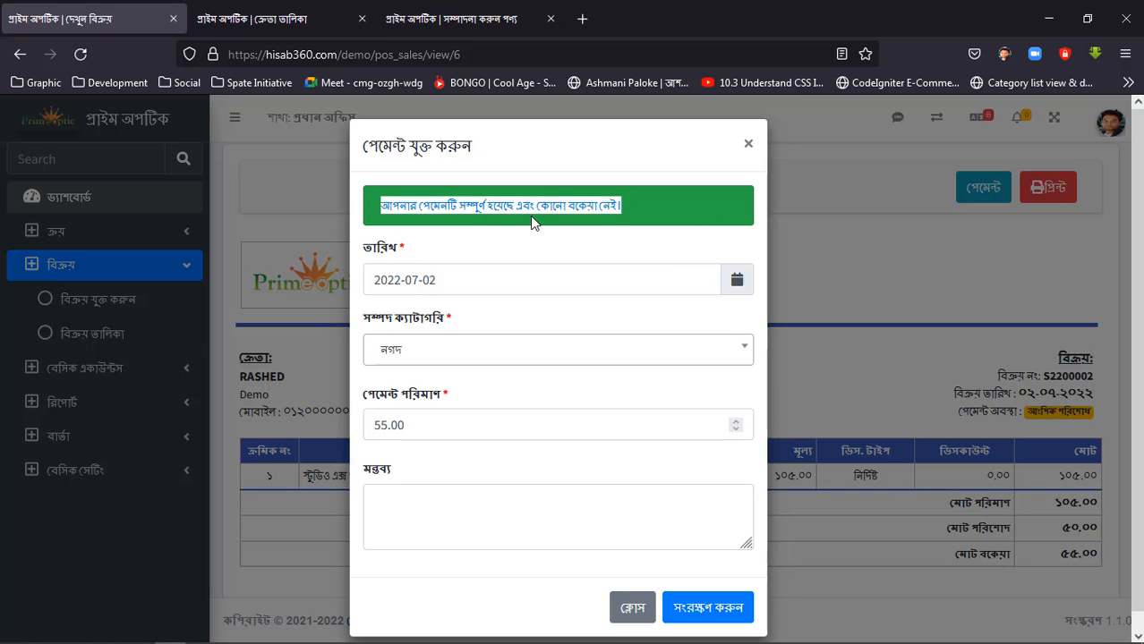
pyautogui.click(749, 145)
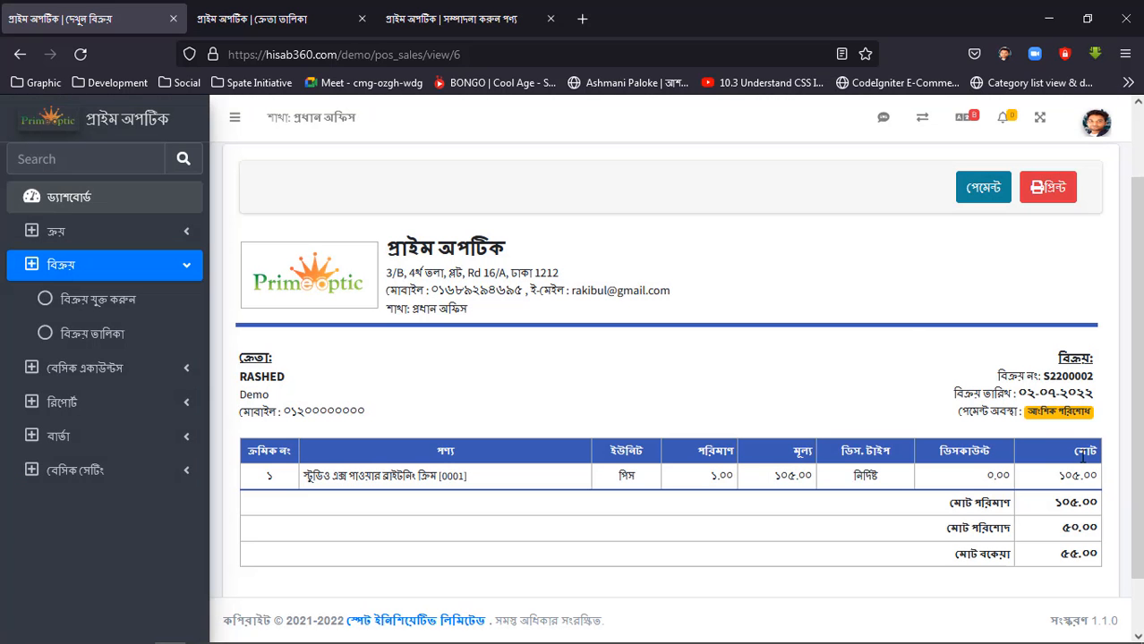
# Reload the sale's details to check its payment status and totals, and return to the sales list.
pyautogui.click(81, 55)
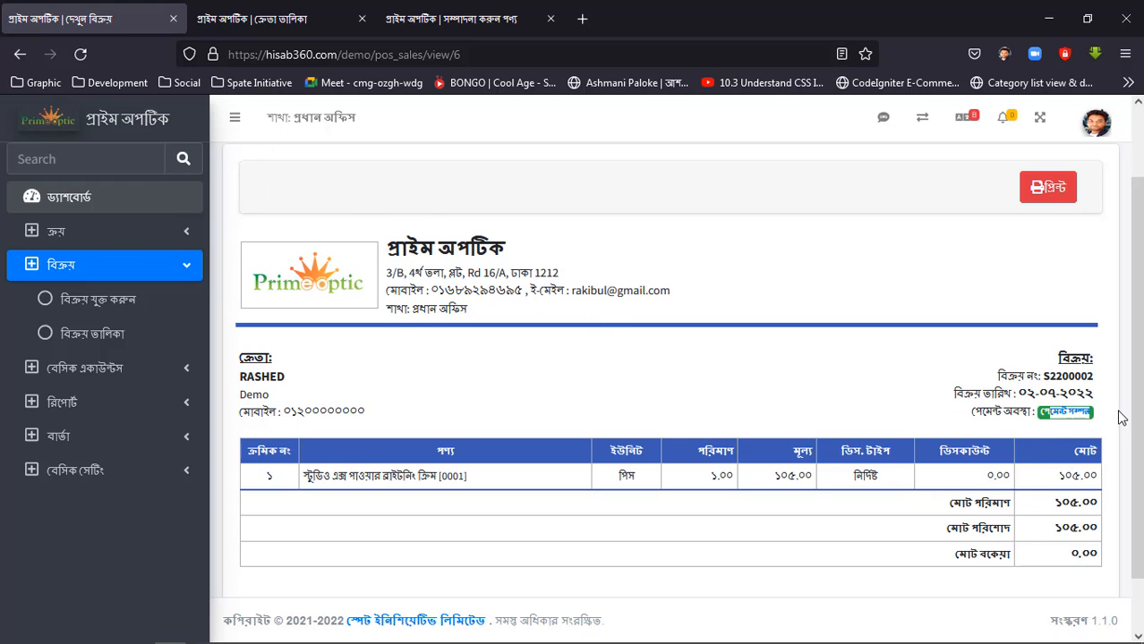
pyautogui.scroll(2, 952, 428)
pyautogui.scroll(-2, 1031, 215)
pyautogui.scroll(2, 1031, 230)
pyautogui.click(1079, 185)
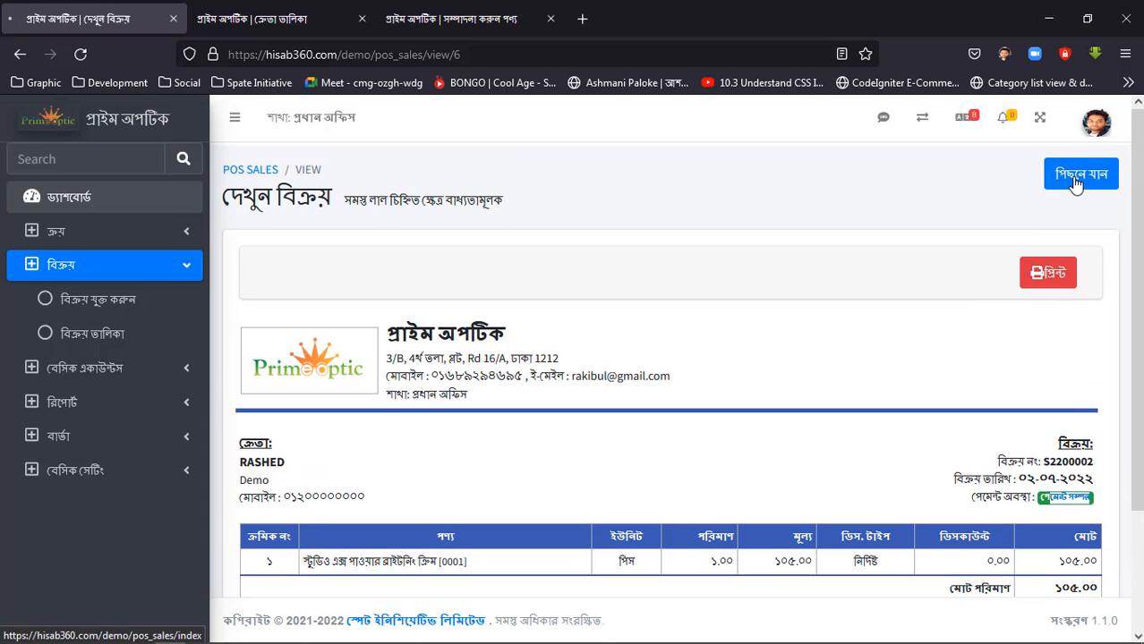
pyautogui.scroll(-3, 640, 464)
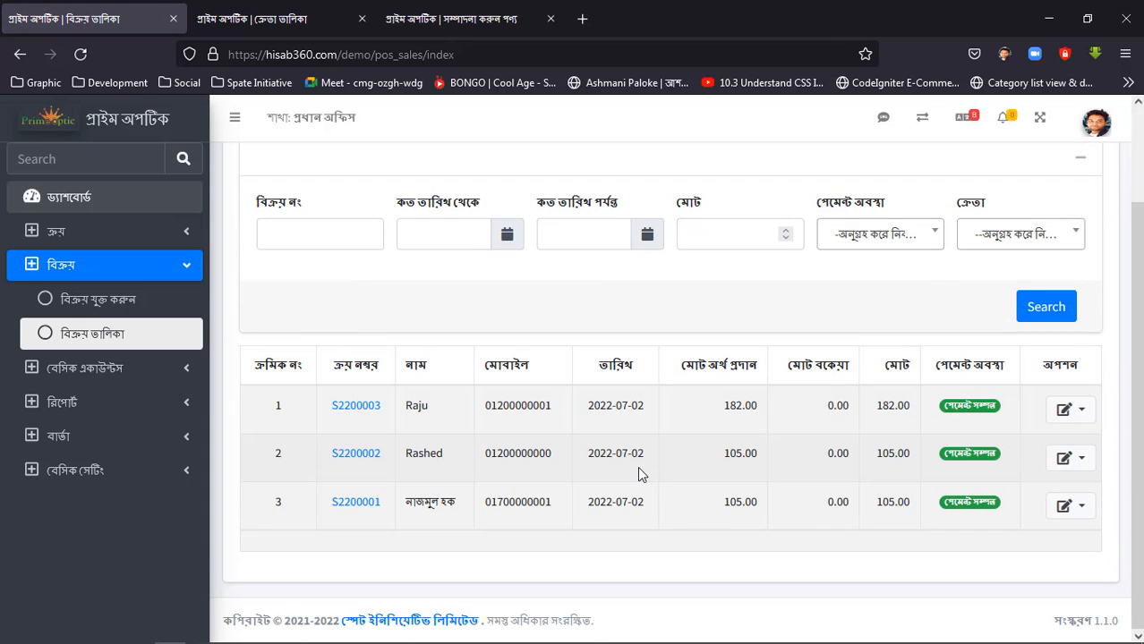